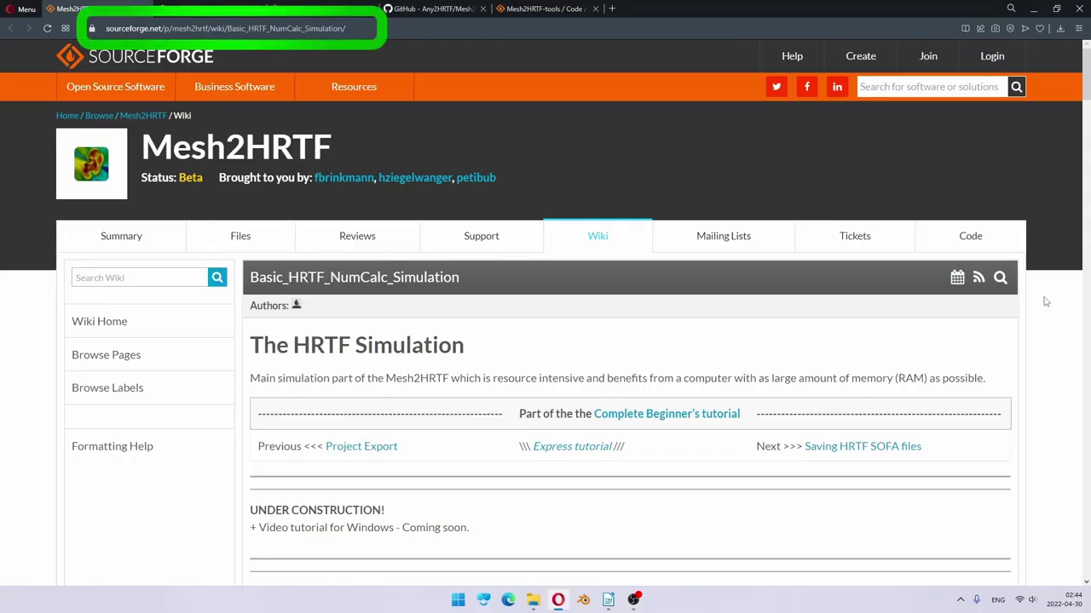
# Step: Scroll the Basic_HRTF_NumCalc_Simulation wiki page down to its table of contents
pyautogui.scroll(-4, 1046, 302)
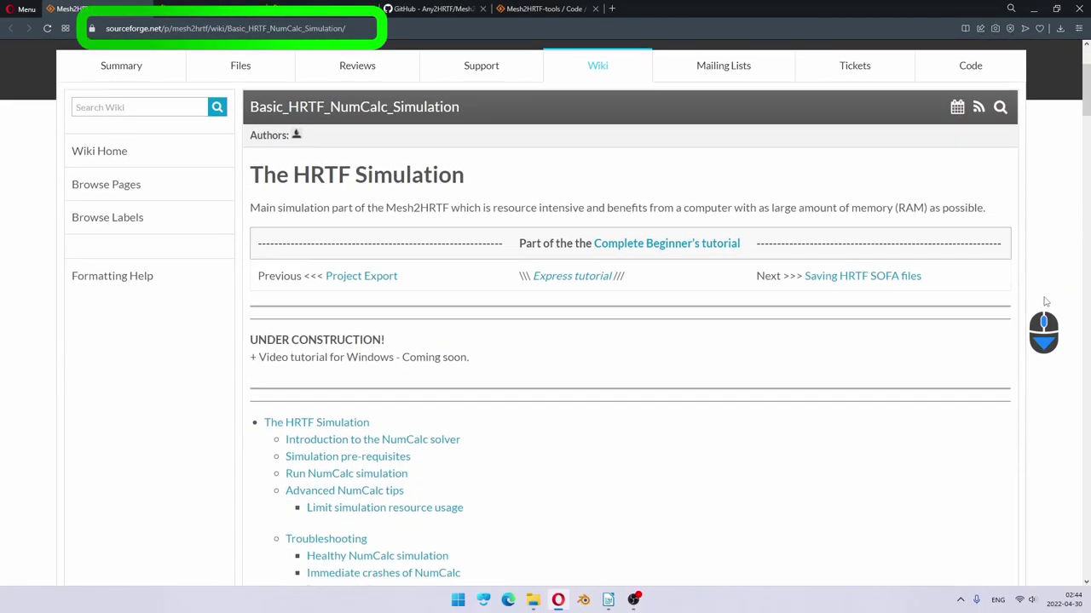
pyautogui.scroll(-2, 1047, 301)
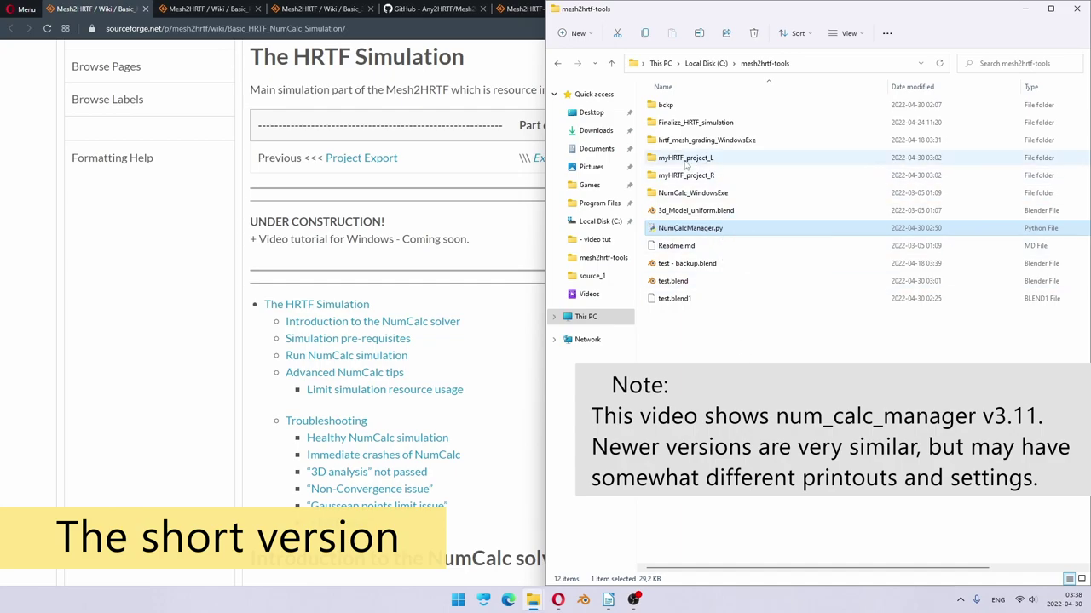
# Step: Launch NumCalcManager.py to start the myHRTF_project_L instances, then close its console
pyautogui.doubleClick(721, 228)
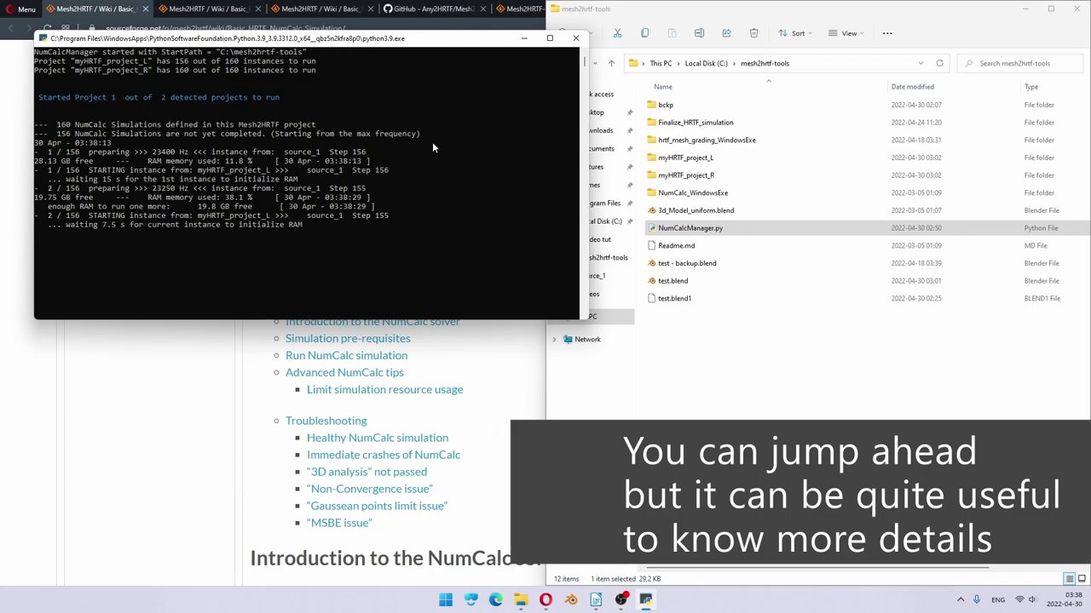
pyautogui.click(576, 39)
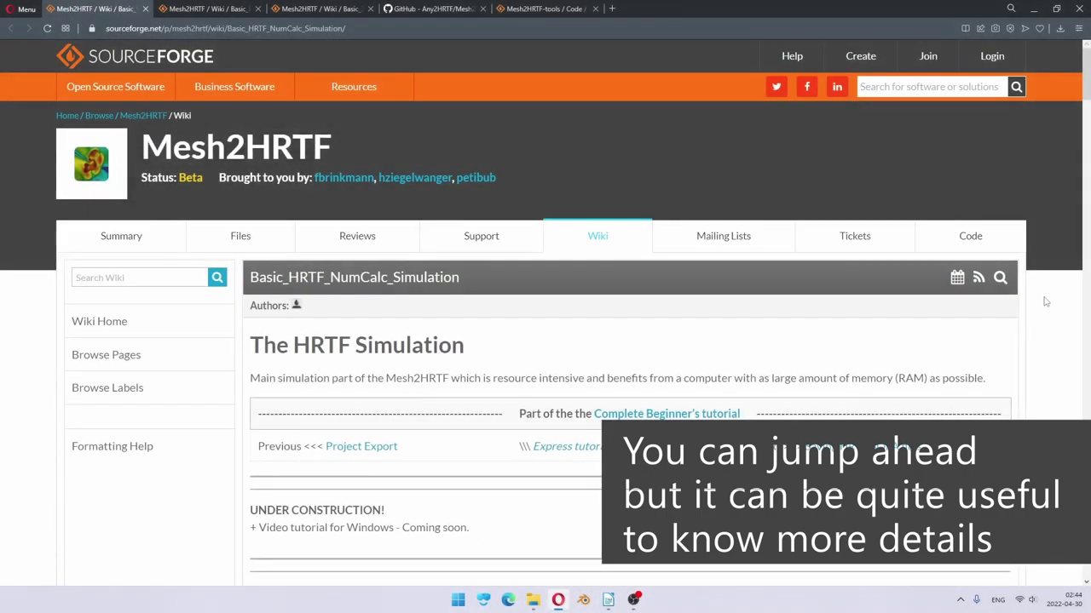
# Step: Scroll past pre-requisites, Run NumCalc simulation, tips and Troubleshooting down to the Related links
pyautogui.scroll(-1, 1044, 301)
pyautogui.scroll(-5, 1045, 300)
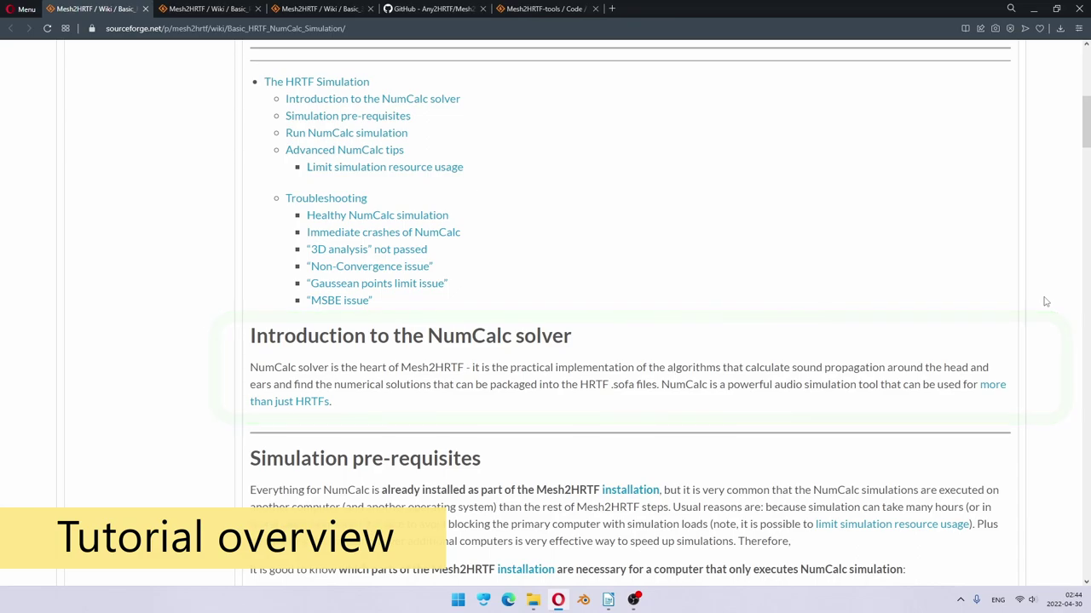
pyautogui.scroll(-3, 1045, 301)
pyautogui.scroll(-4, 1046, 302)
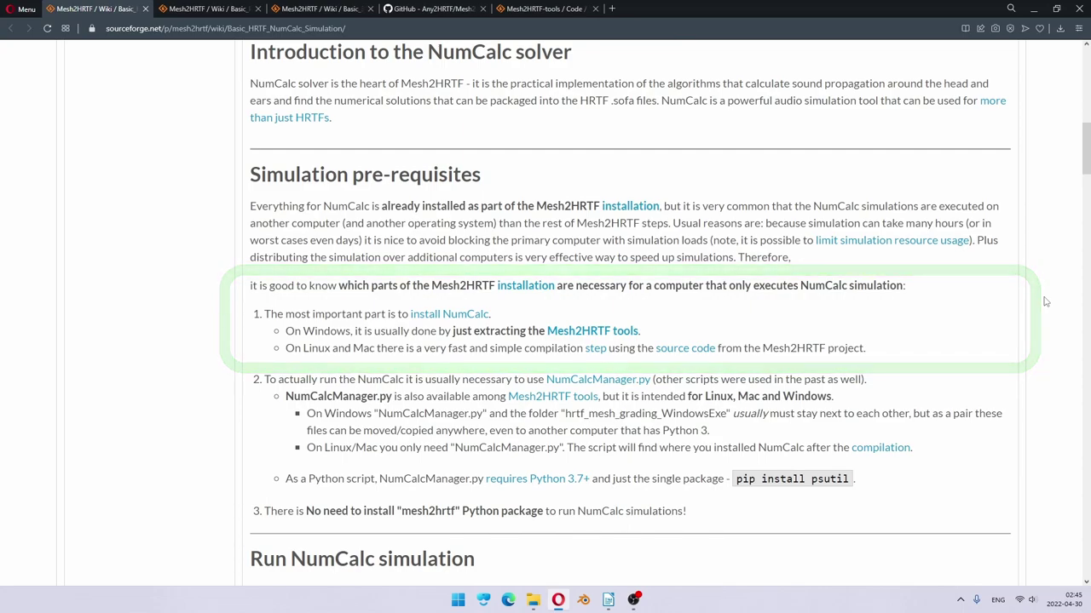
pyautogui.scroll(-6, 1046, 302)
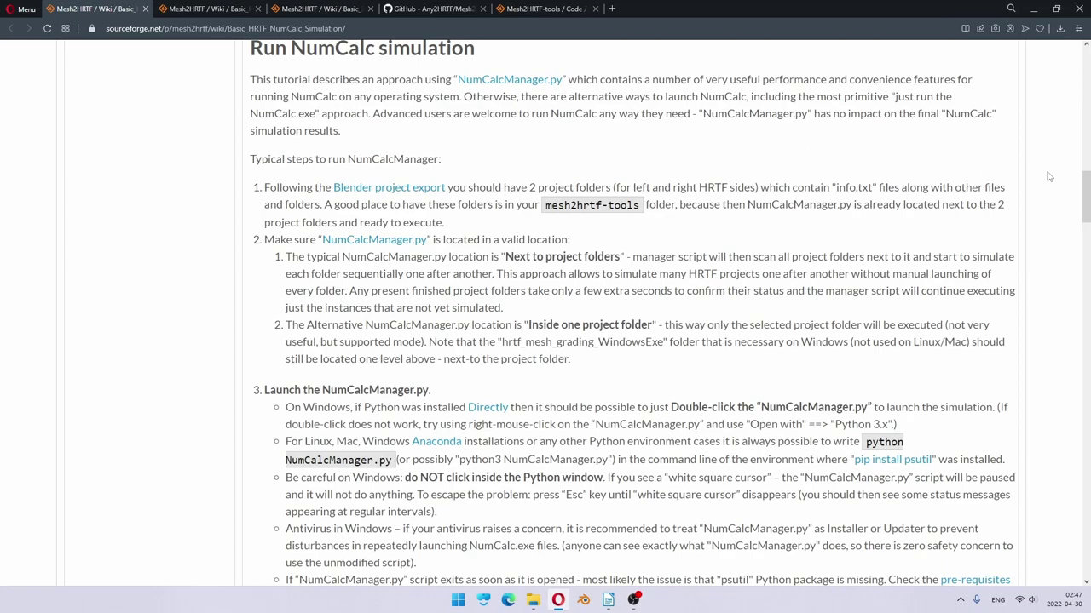
pyautogui.scroll(-4, 1049, 176)
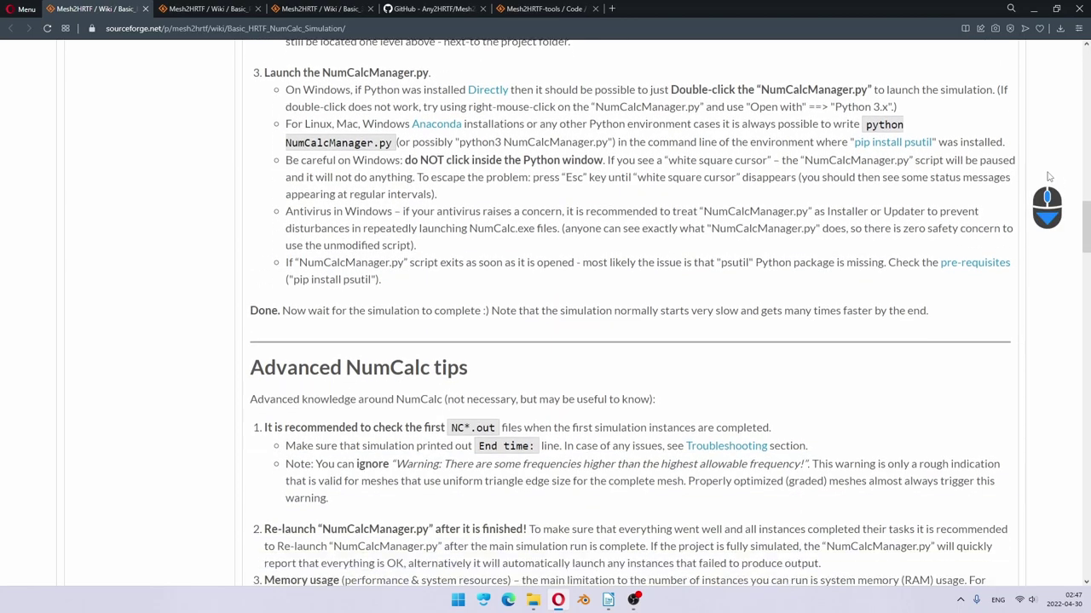
pyautogui.scroll(-3, 1049, 176)
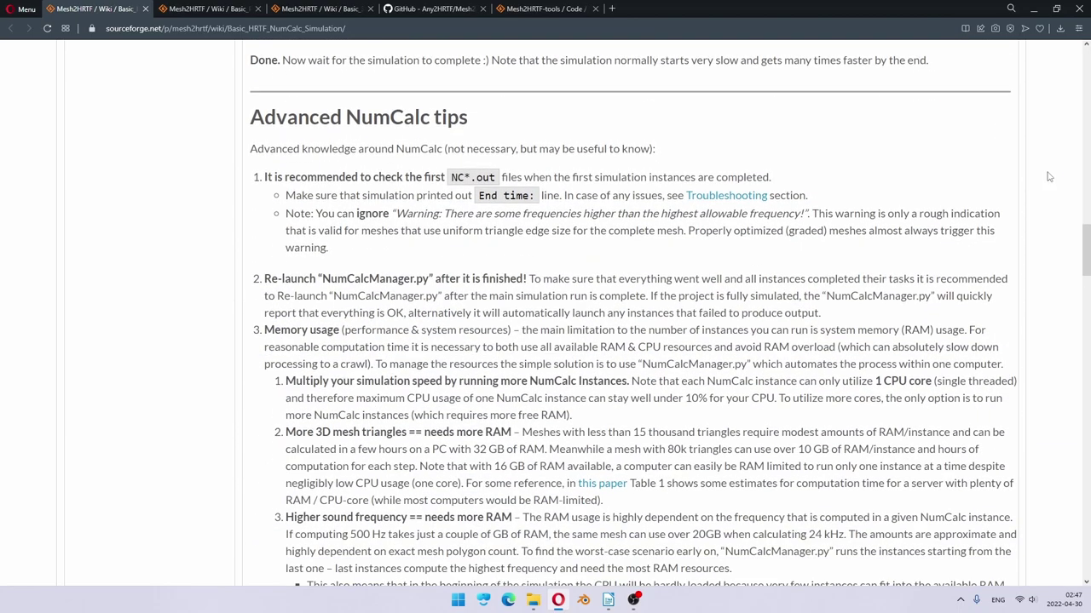
pyautogui.scroll(-1, 1049, 176)
pyautogui.scroll(-7, 1049, 177)
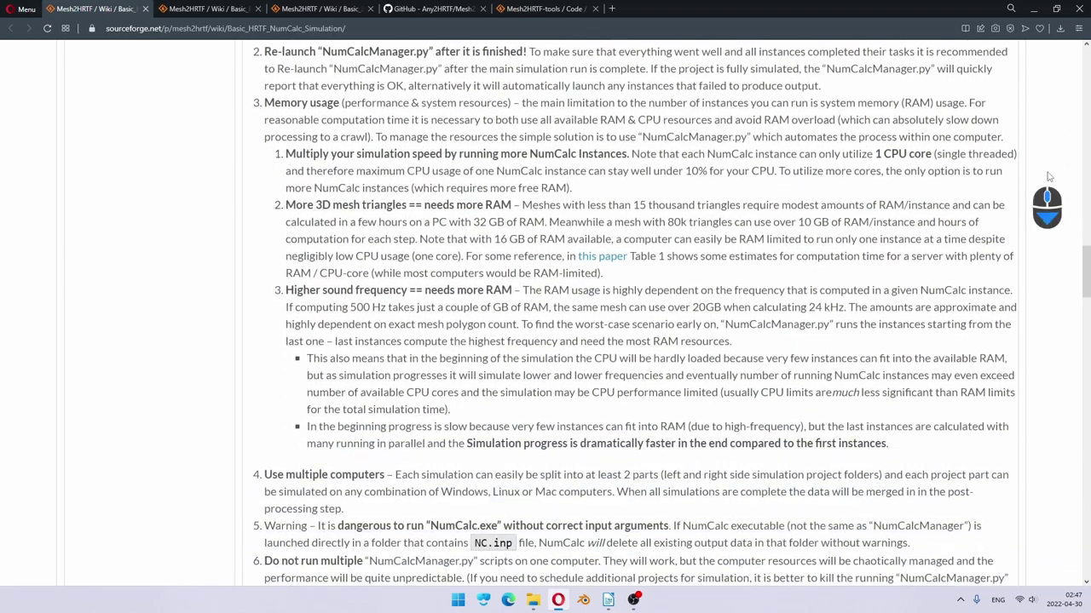
pyautogui.scroll(-4, 1049, 177)
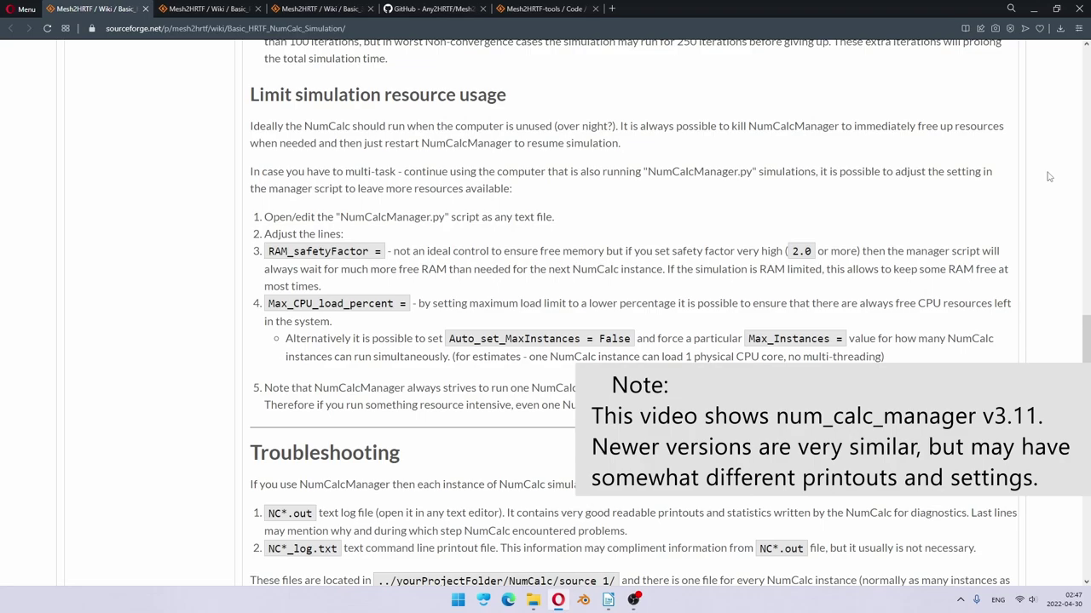
pyautogui.scroll(-5, 1049, 176)
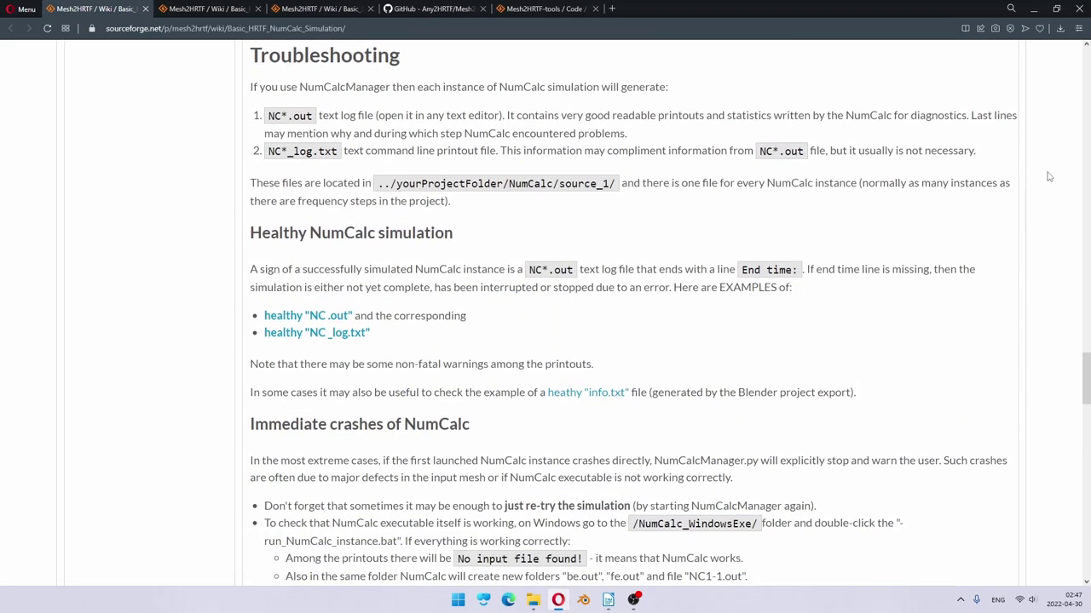
pyautogui.scroll(-4, 1049, 177)
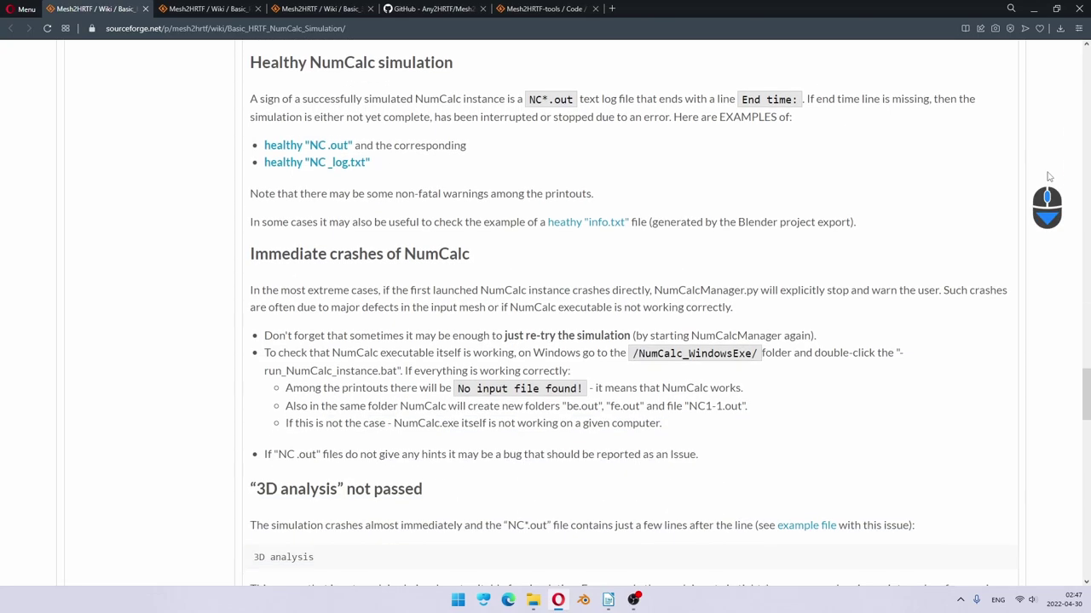
pyautogui.scroll(-3, 1049, 176)
pyautogui.scroll(-2, 1049, 177)
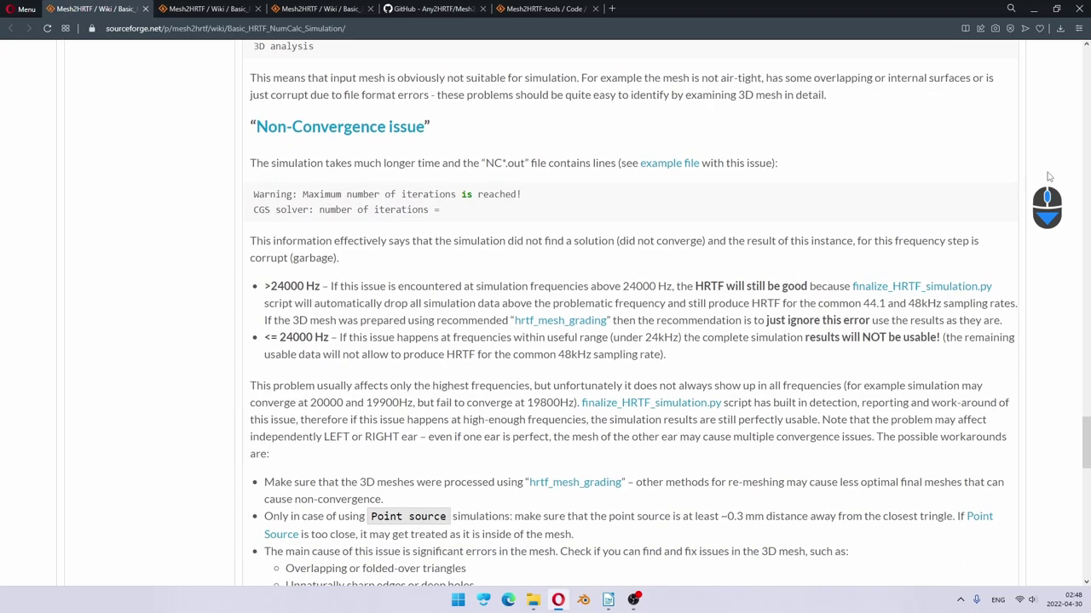
pyautogui.scroll(-12, 1049, 176)
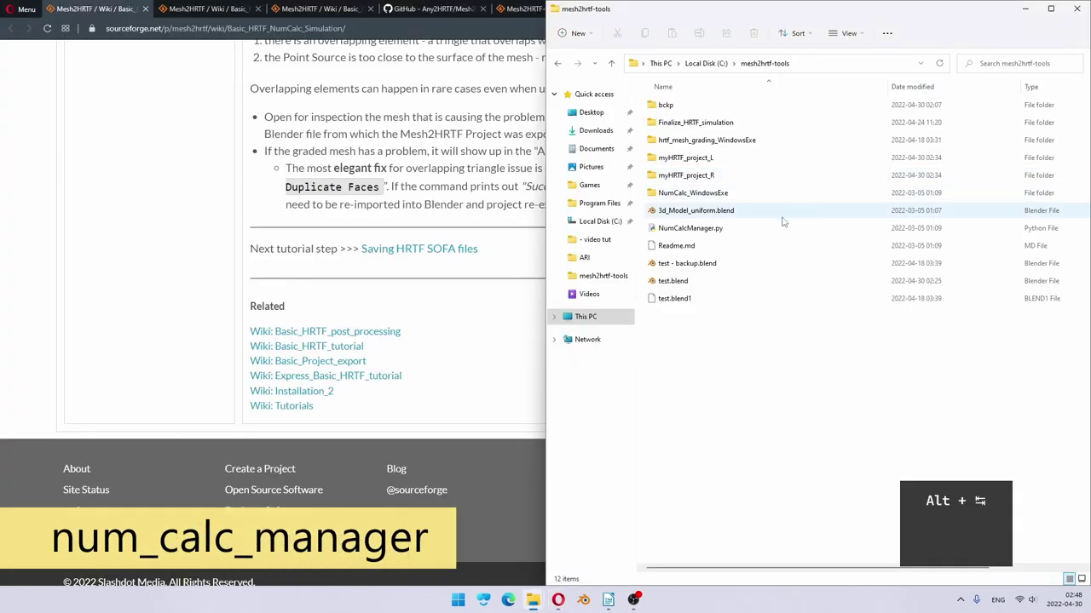
# Step: Open NumCalcManager.py in Notepad through Open with > Choose another app
pyautogui.rightClick(730, 230)
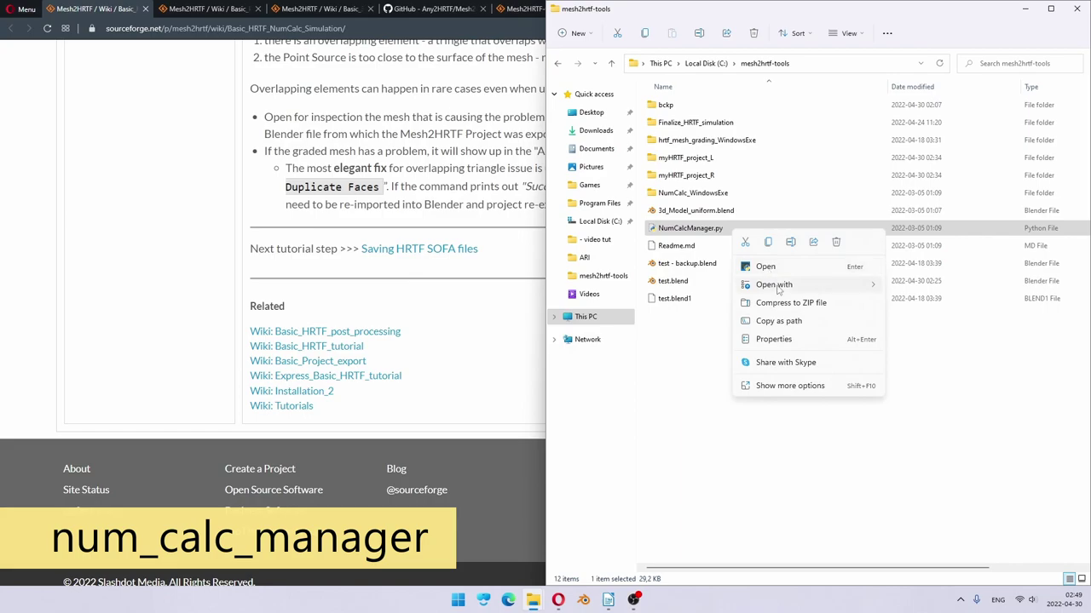
pyautogui.moveTo(773, 284)
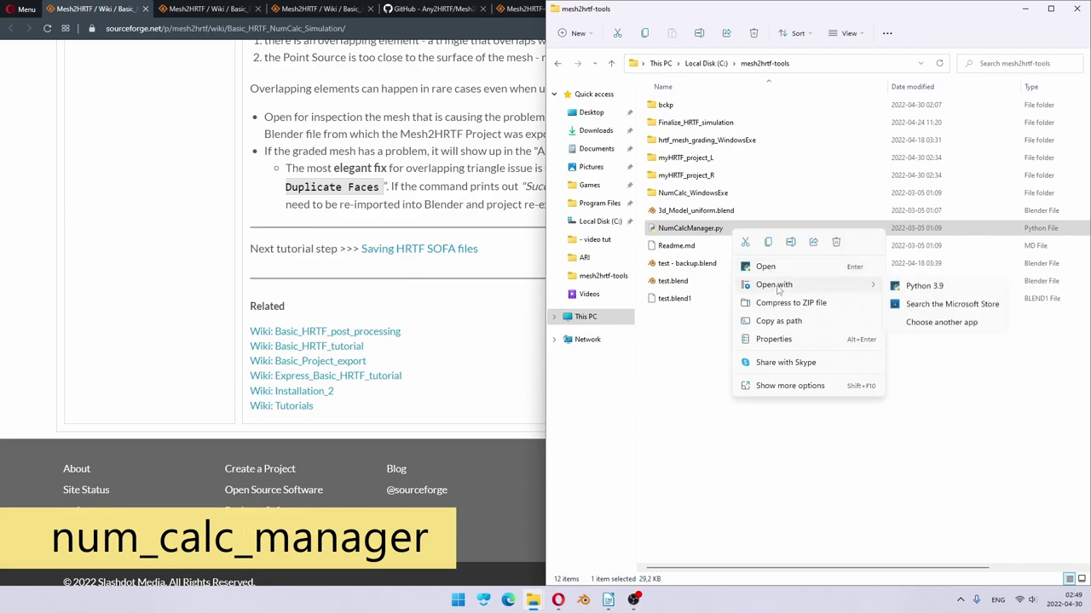
pyautogui.click(941, 322)
pyautogui.click(467, 295)
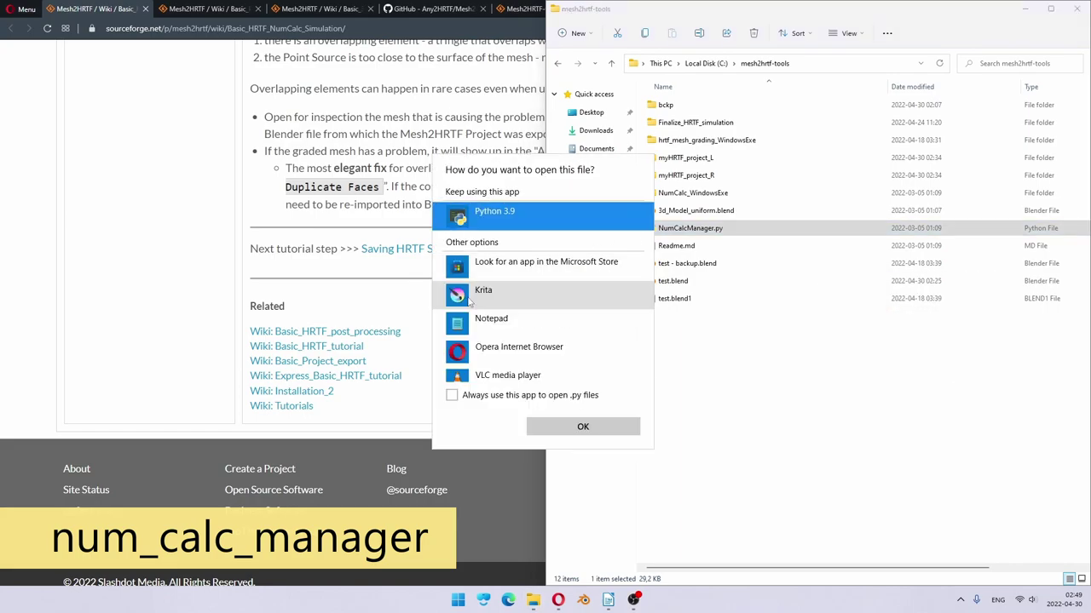
pyautogui.click(514, 333)
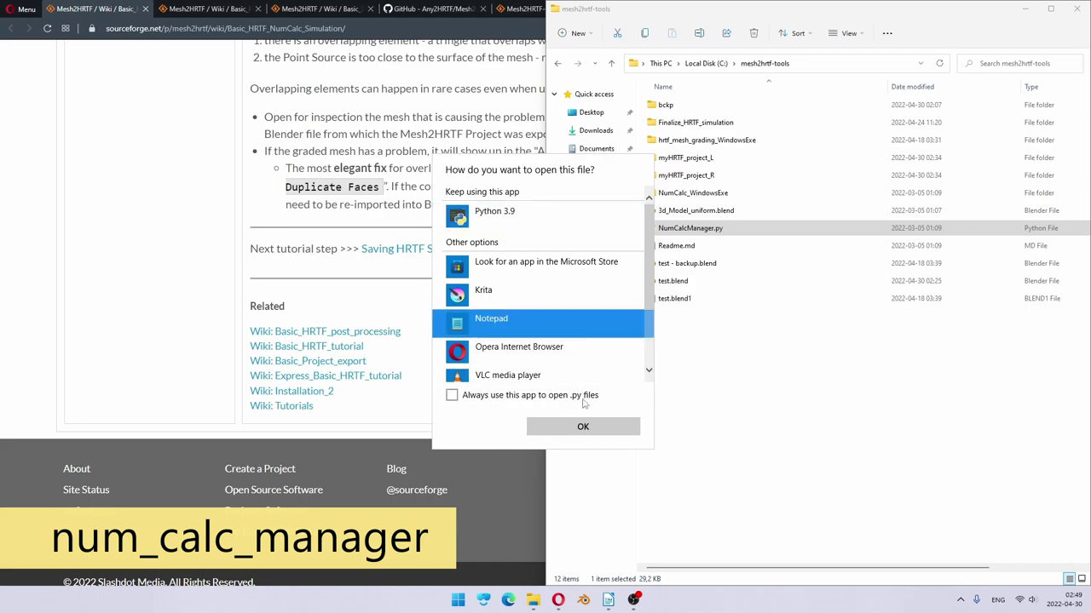
pyautogui.click(584, 428)
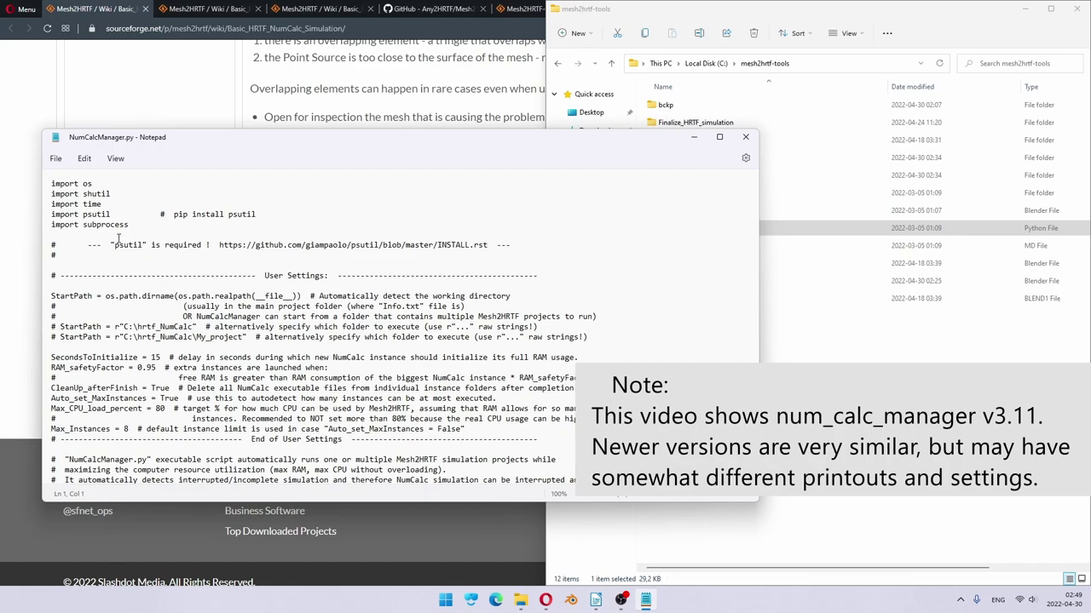
# Step: In the User Settings section, change Max_Instances from 8 to 2
pyautogui.scroll(-2, 127, 241)
pyautogui.scroll(-2, 127, 241)
pyautogui.scroll(1, 266, 196)
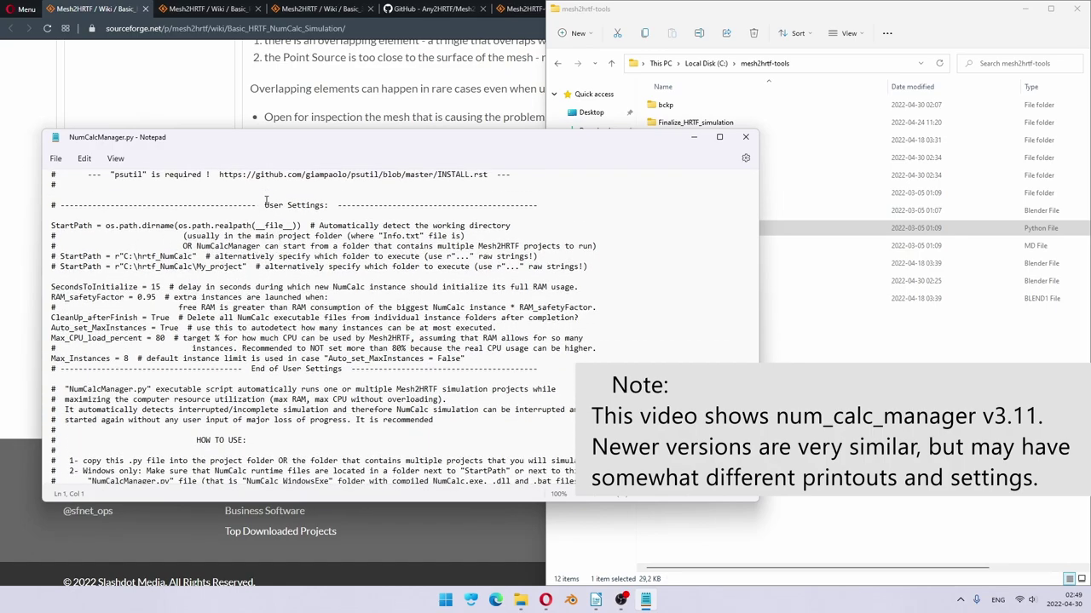
pyautogui.moveTo(264, 204); pyautogui.dragTo(327, 204)
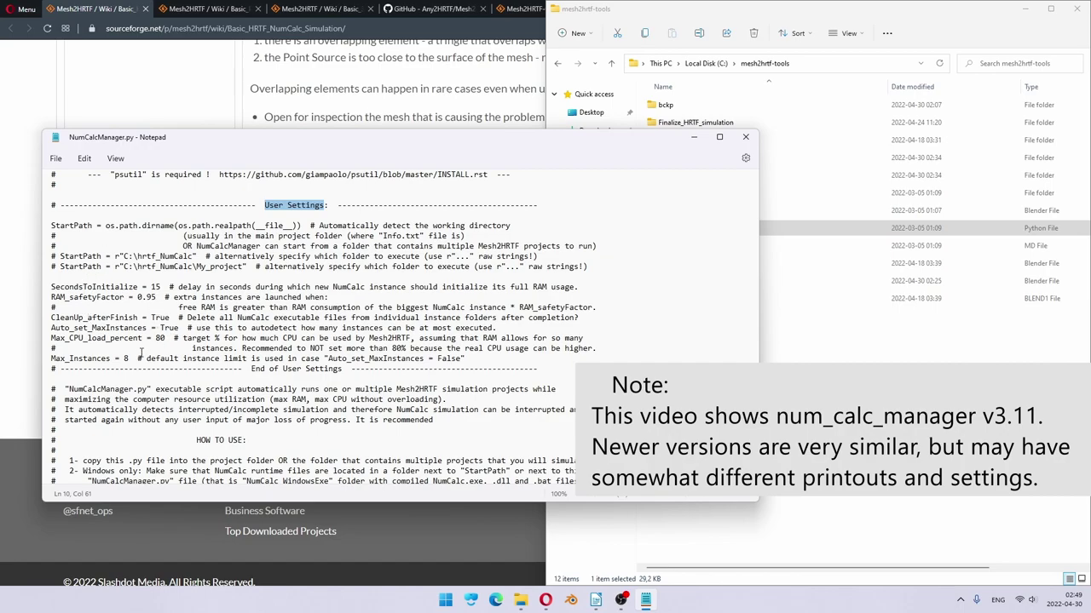
pyautogui.doubleClick(126, 359)
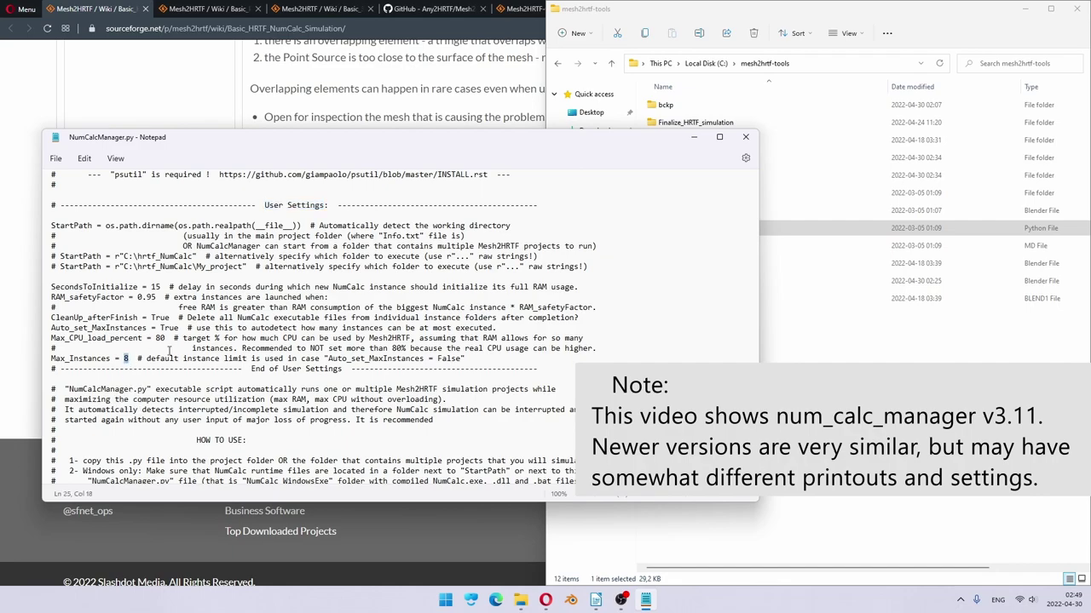
pyautogui.write('1')
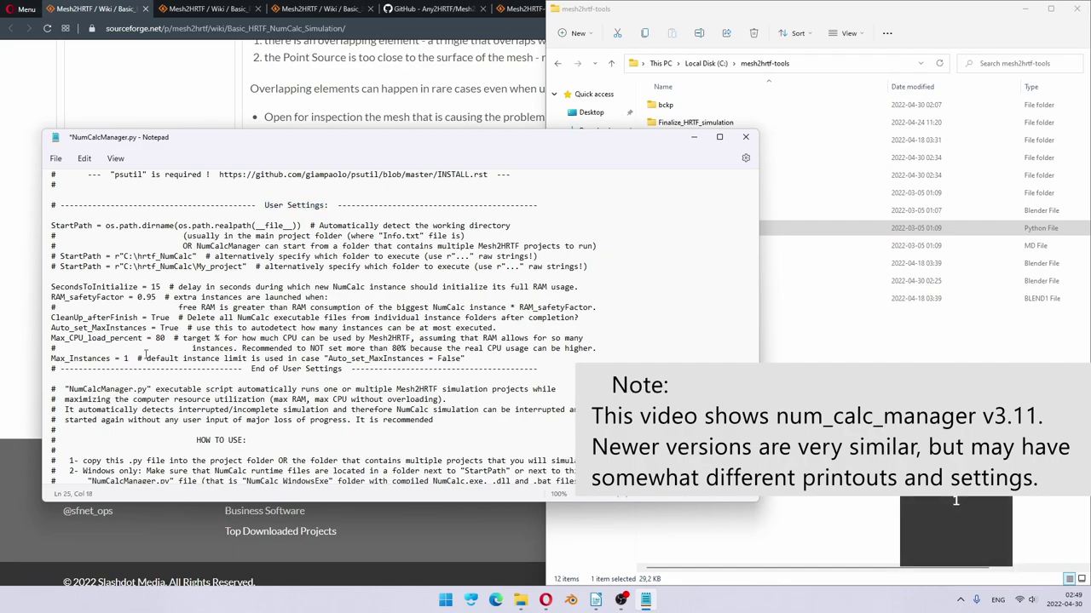
pyautogui.hotkey('shift', 'Left')
pyautogui.write('2')
# Step: Change Auto_set_MaxInstances from True to False and save the script
pyautogui.moveTo(160, 327); pyautogui.dragTo(179, 327)
pyautogui.write('False')
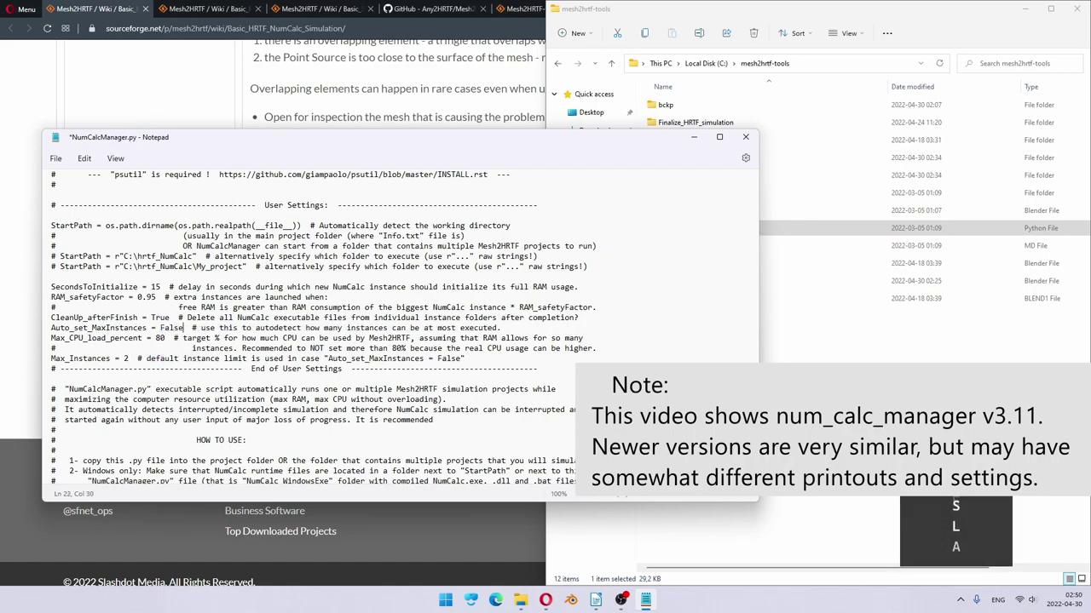
pyautogui.scroll(-10, 228, 315)
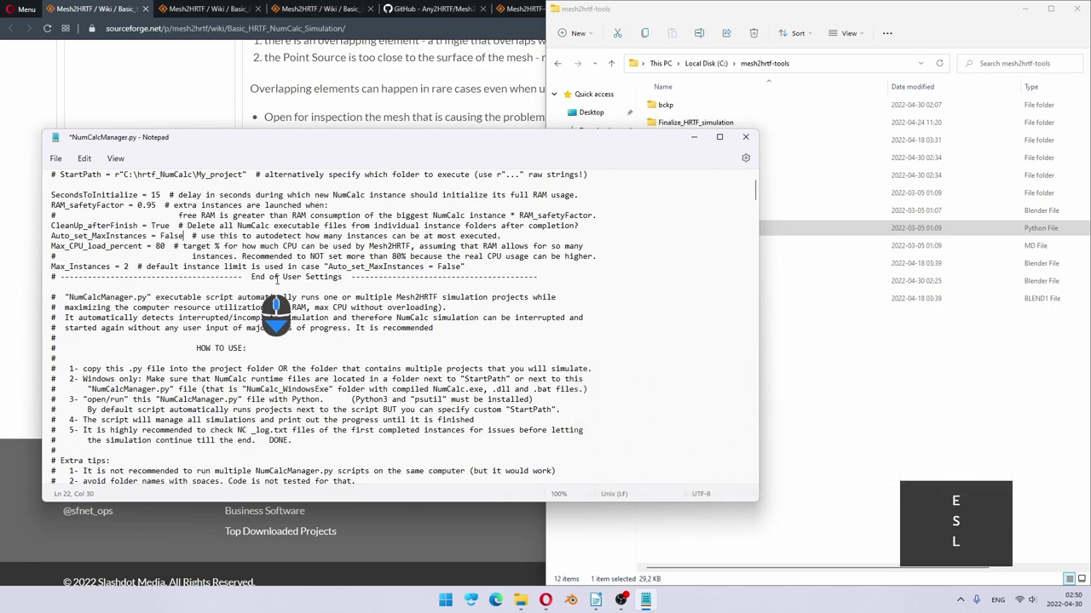
pyautogui.scroll(-2, 275, 315)
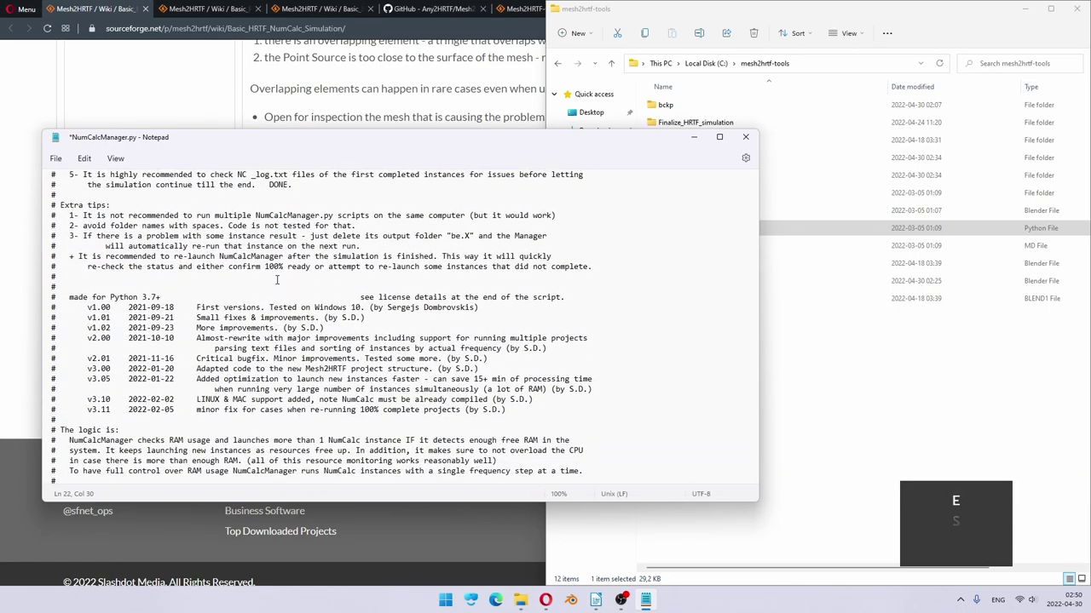
pyautogui.scroll(4, 275, 315)
pyautogui.scroll(2, 275, 315)
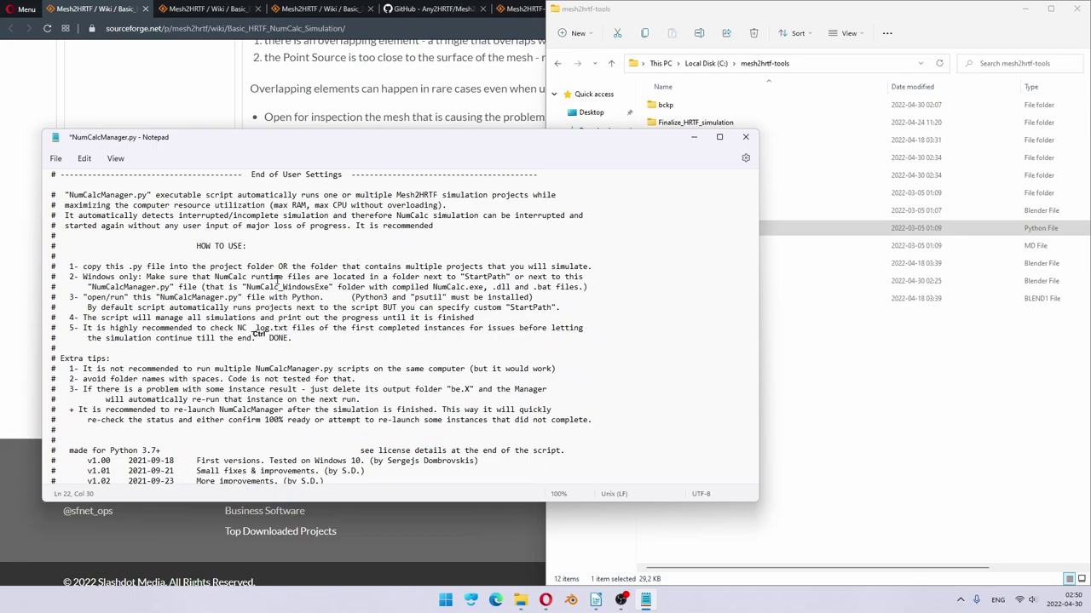
pyautogui.hotkey('ctrl', 's')
# Step: Close Notepad and rerun NumCalcManager.py, which starts the 24000 Hz instance and then reports a crash
pyautogui.click(747, 138)
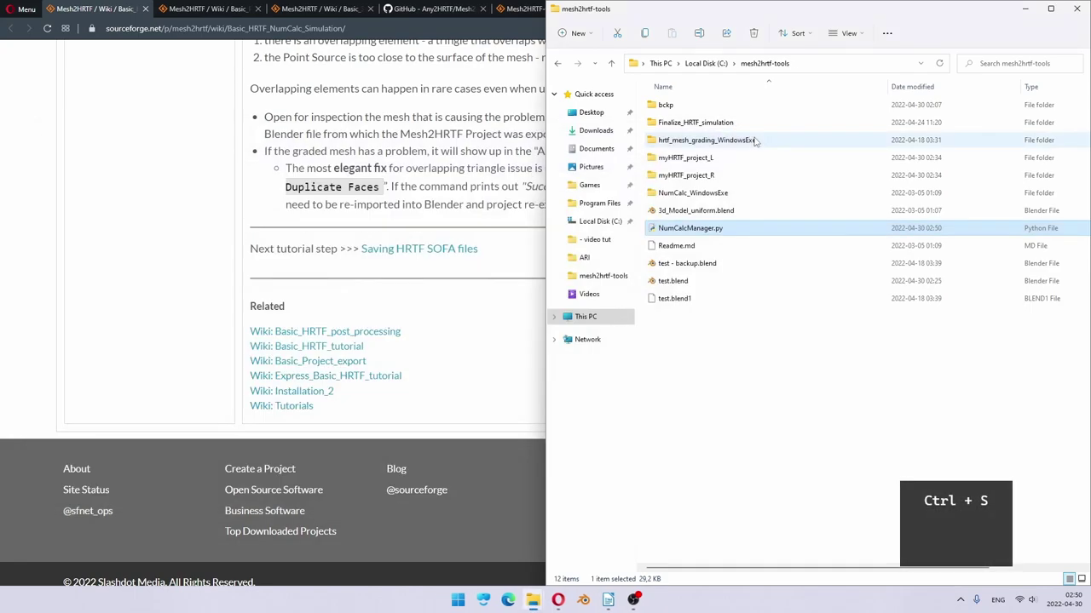
pyautogui.doubleClick(729, 231)
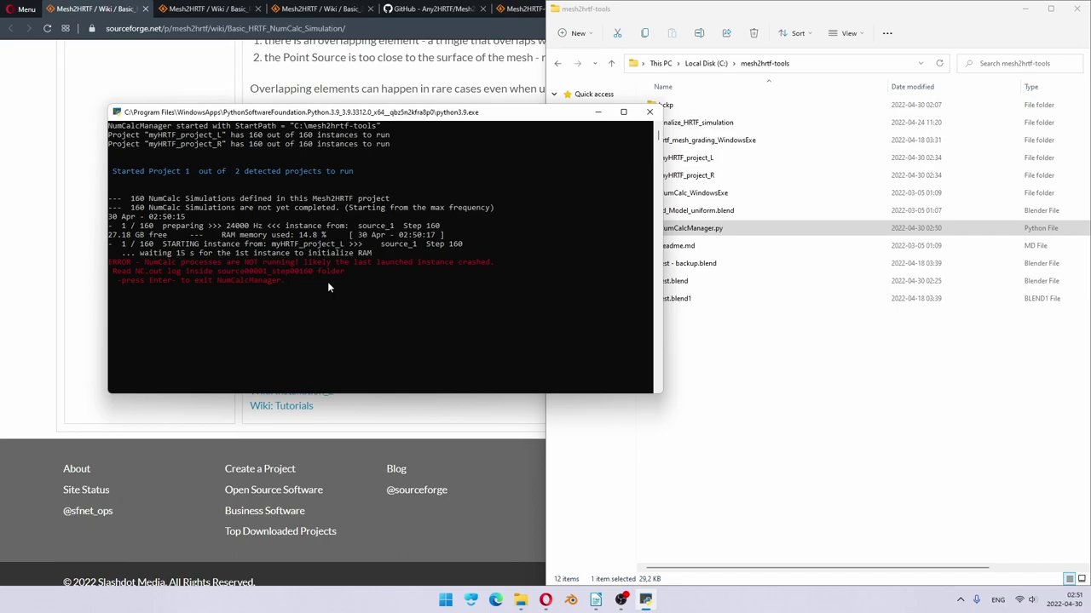
# Step: Go into myHRTF_project_L > NumCalc > source_1 and check the NC160-160_log.txt file size
pyautogui.click(707, 175)
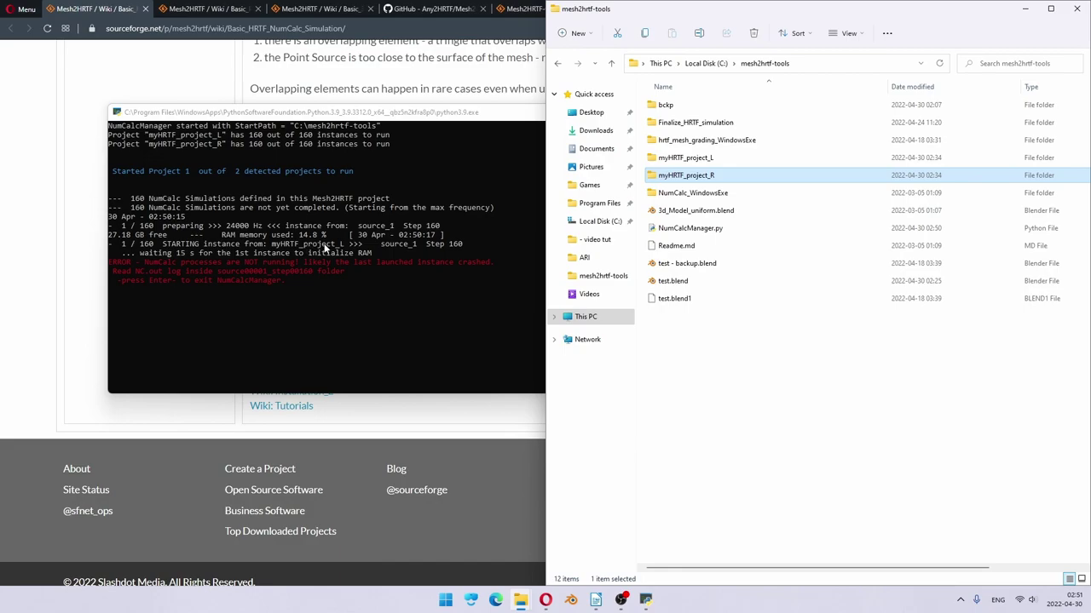
pyautogui.doubleClick(697, 157)
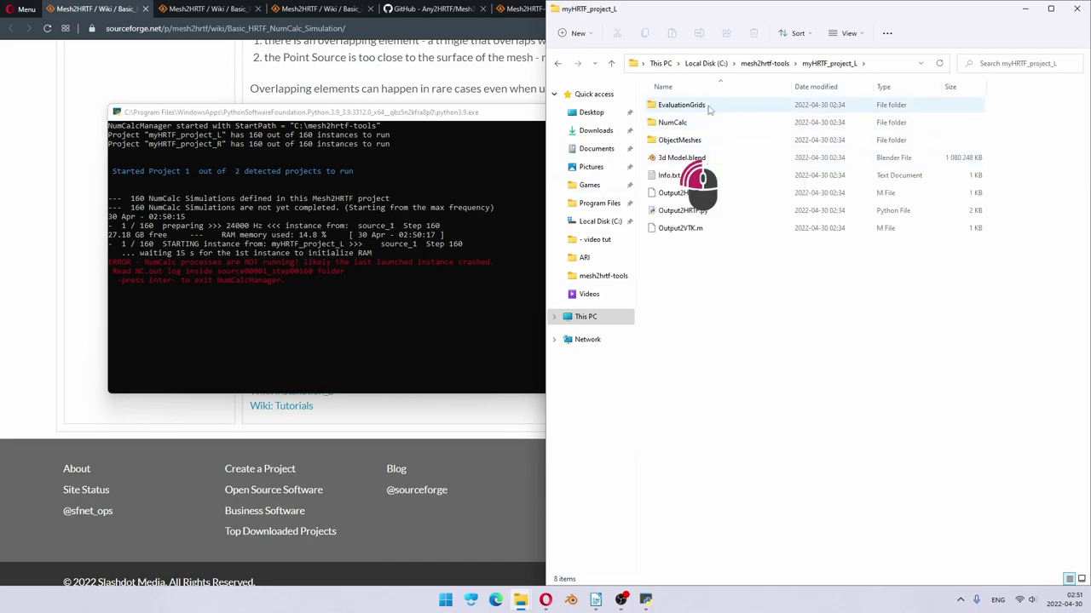
pyautogui.doubleClick(702, 124)
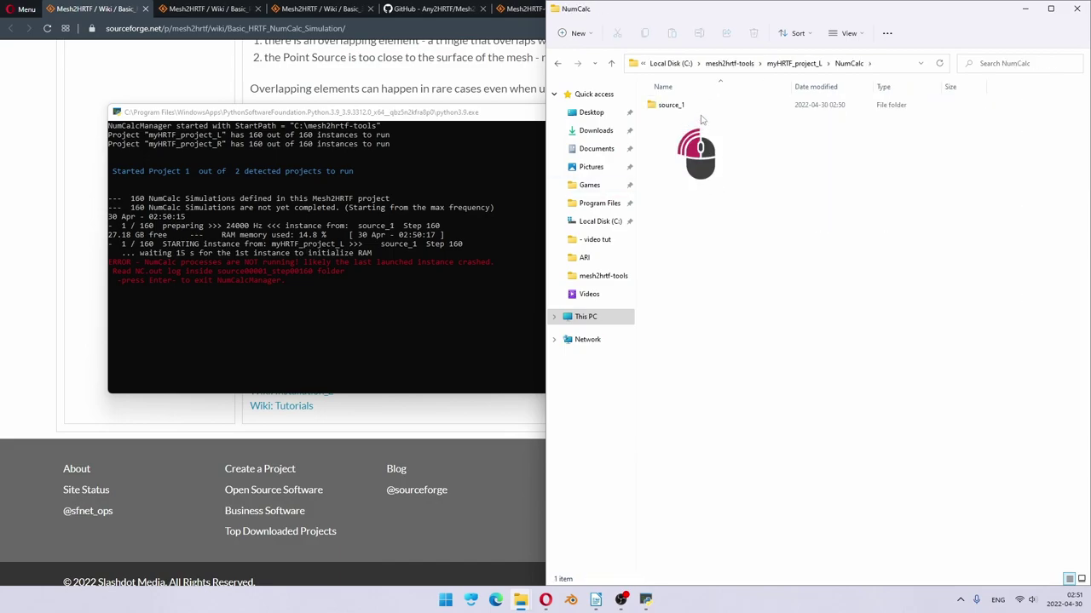
pyautogui.doubleClick(700, 106)
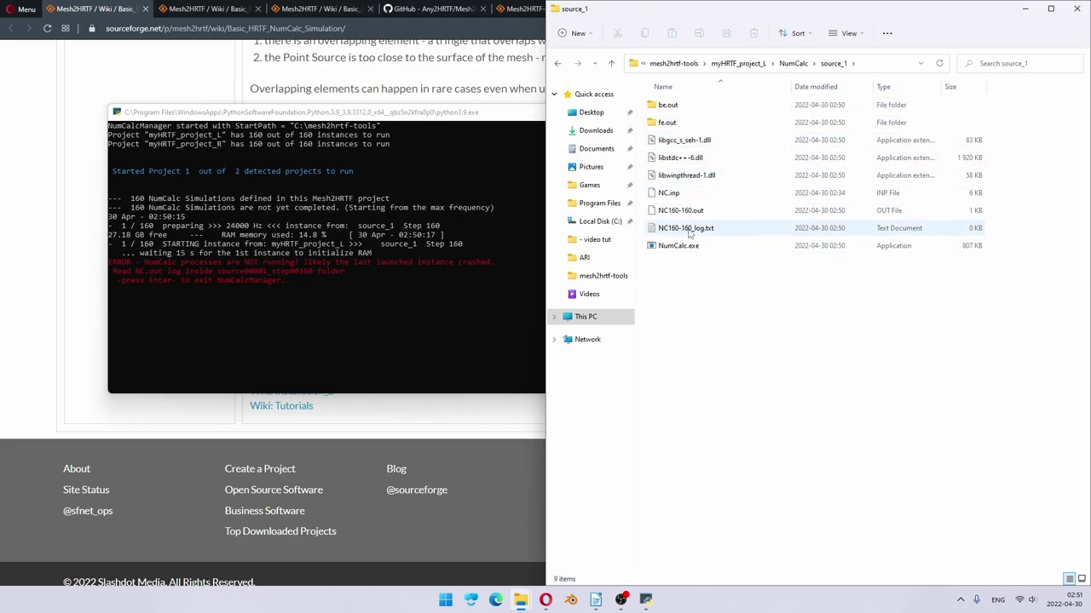
pyautogui.click(691, 228)
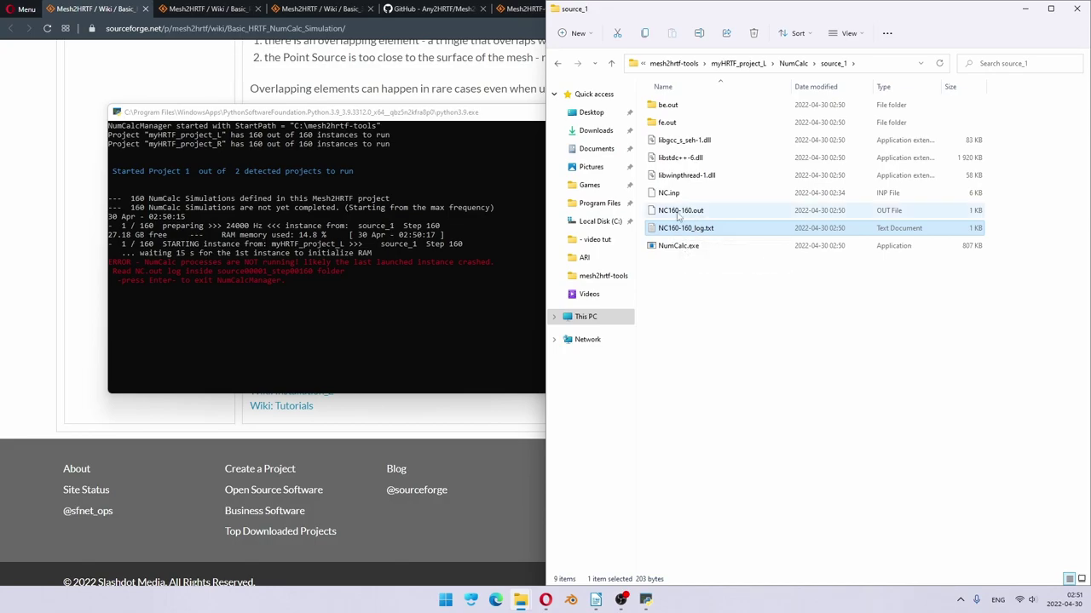
# Step: Open NC160-160.out in Notepad via Open with > More apps
pyautogui.rightClick(678, 213)
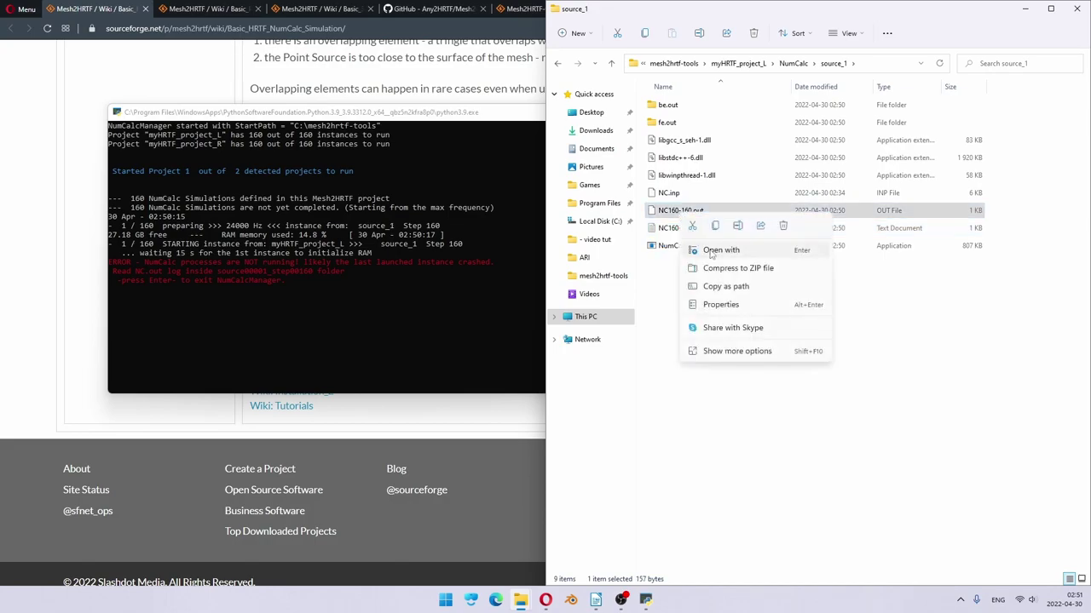
pyautogui.click(720, 250)
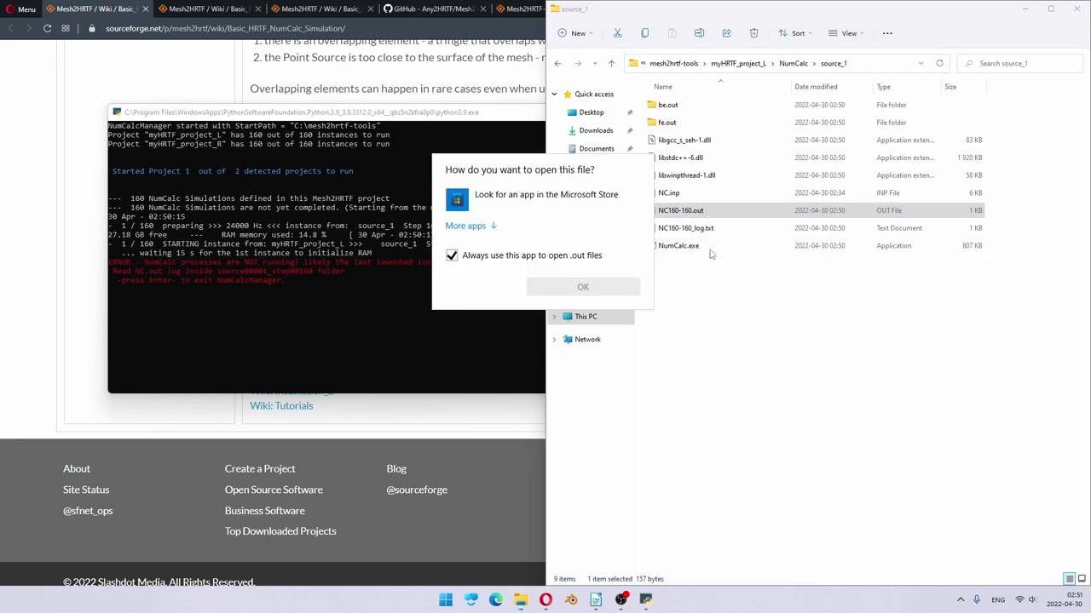
pyautogui.click(467, 226)
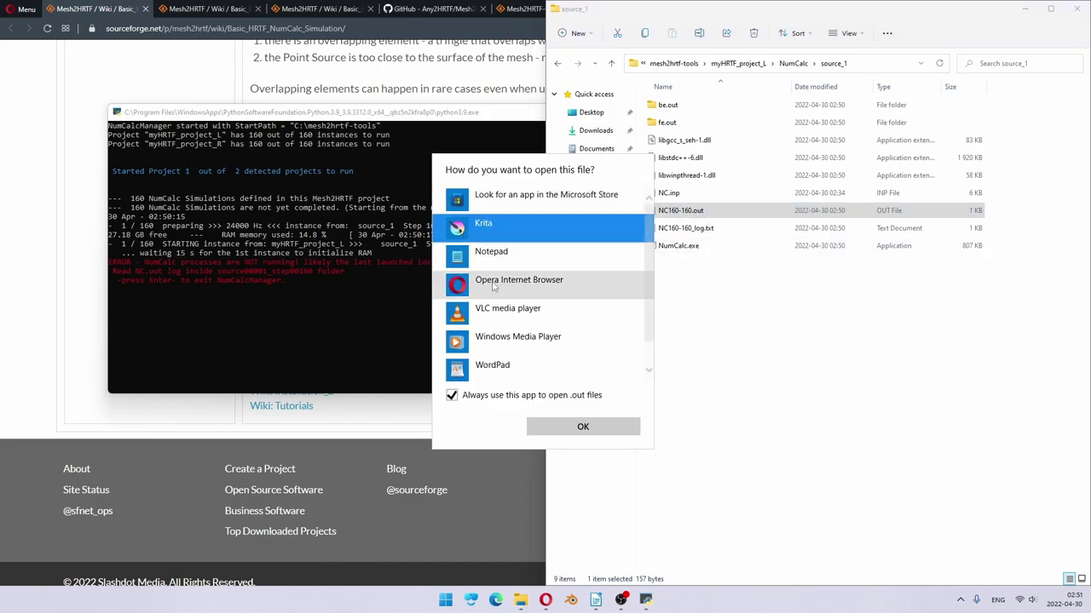
pyautogui.click(505, 256)
pyautogui.click(613, 430)
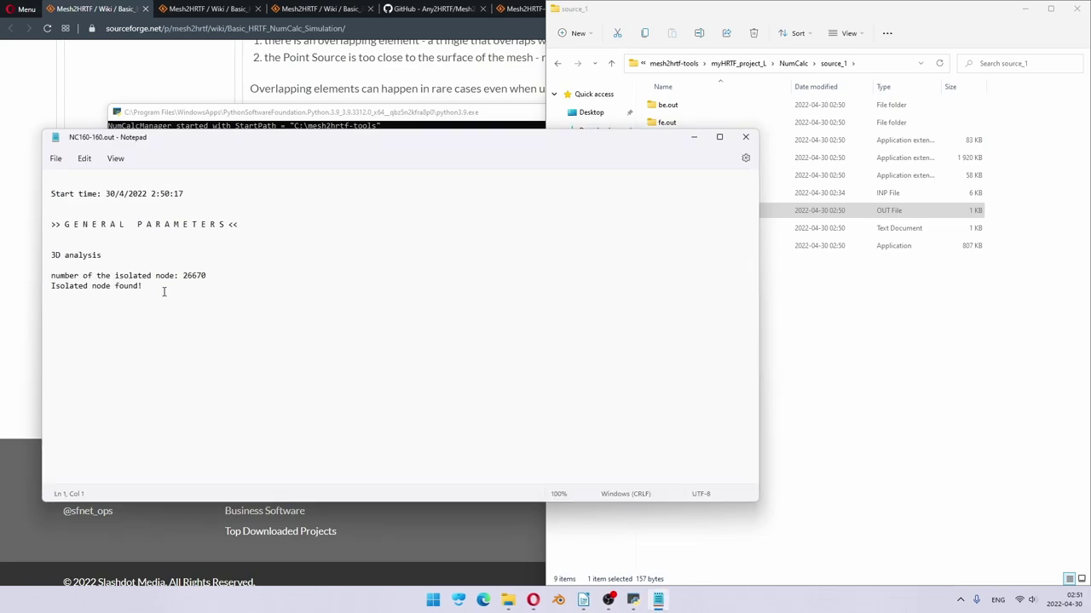
# Step: Highlight the isolated node 26670 error lines, close the log, and bring the NumCalcManager console forward
pyautogui.moveTo(155, 290); pyautogui.dragTo(43, 275)
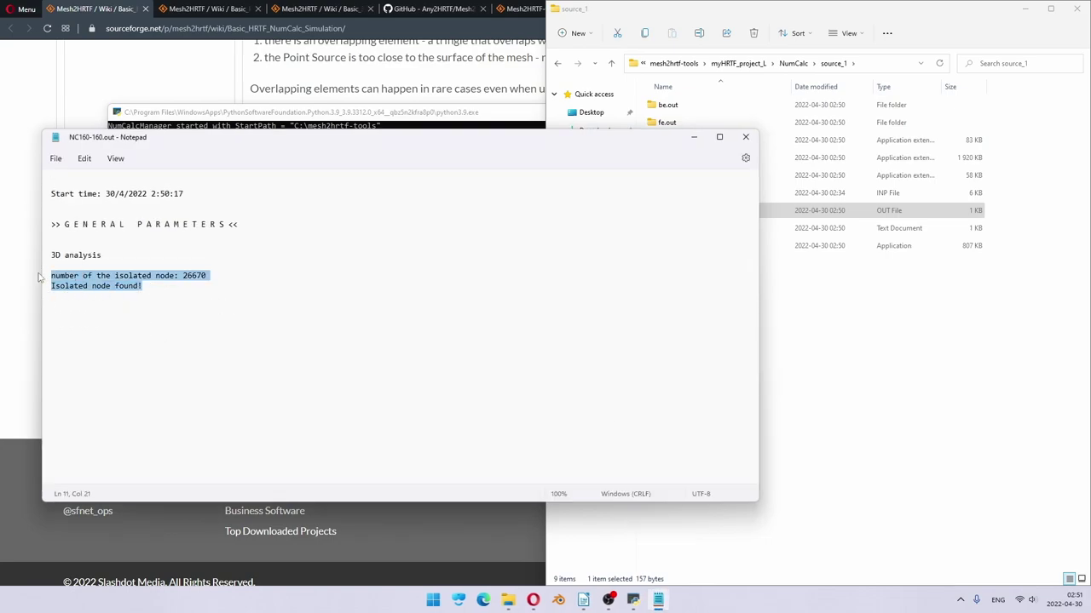
pyautogui.click(149, 288)
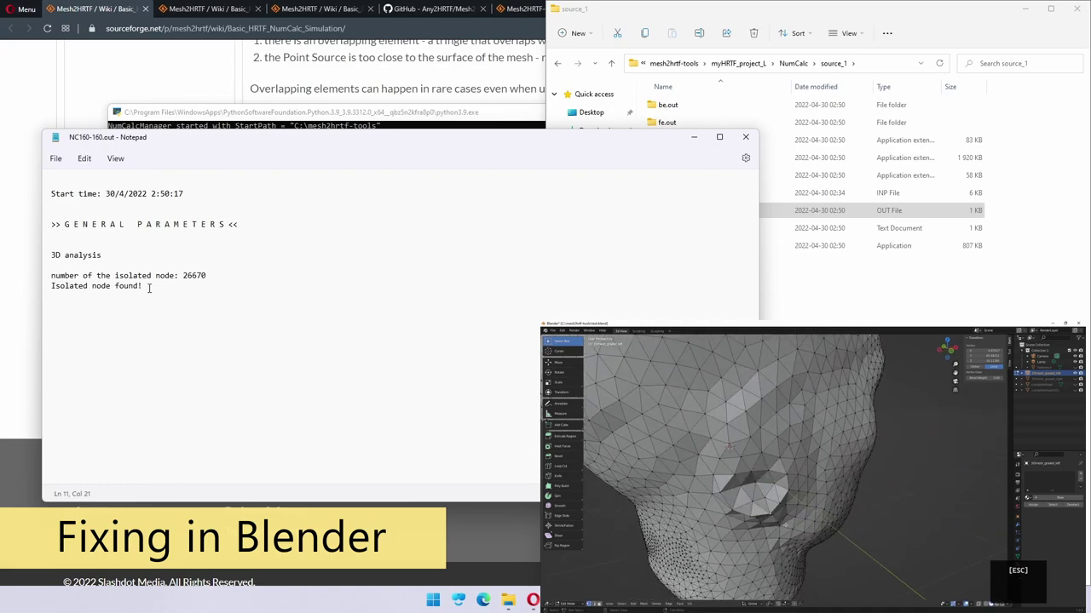
pyautogui.click(746, 137)
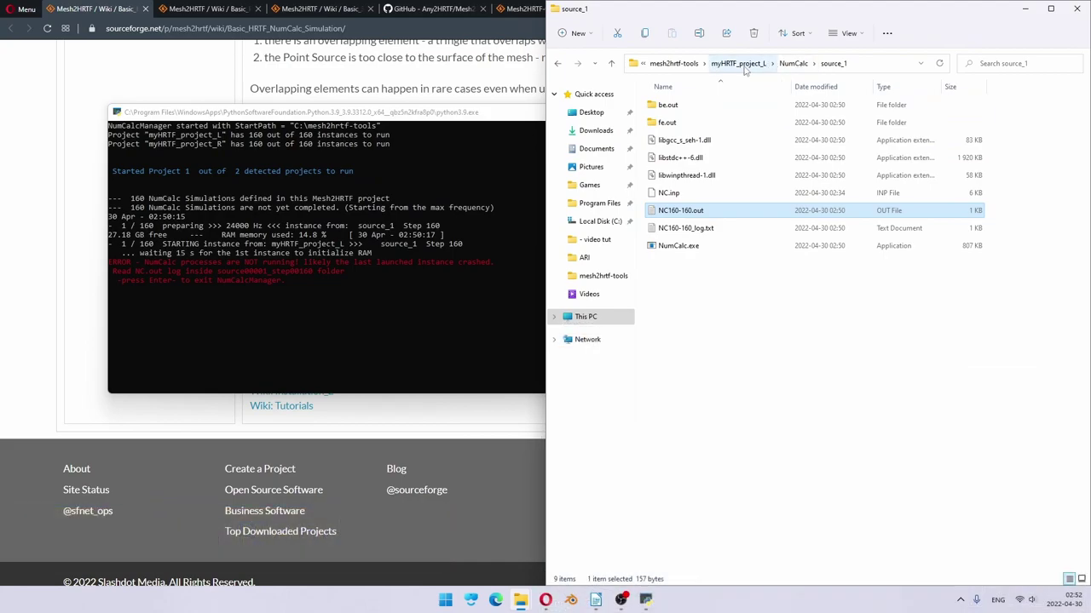
pyautogui.click(520, 116)
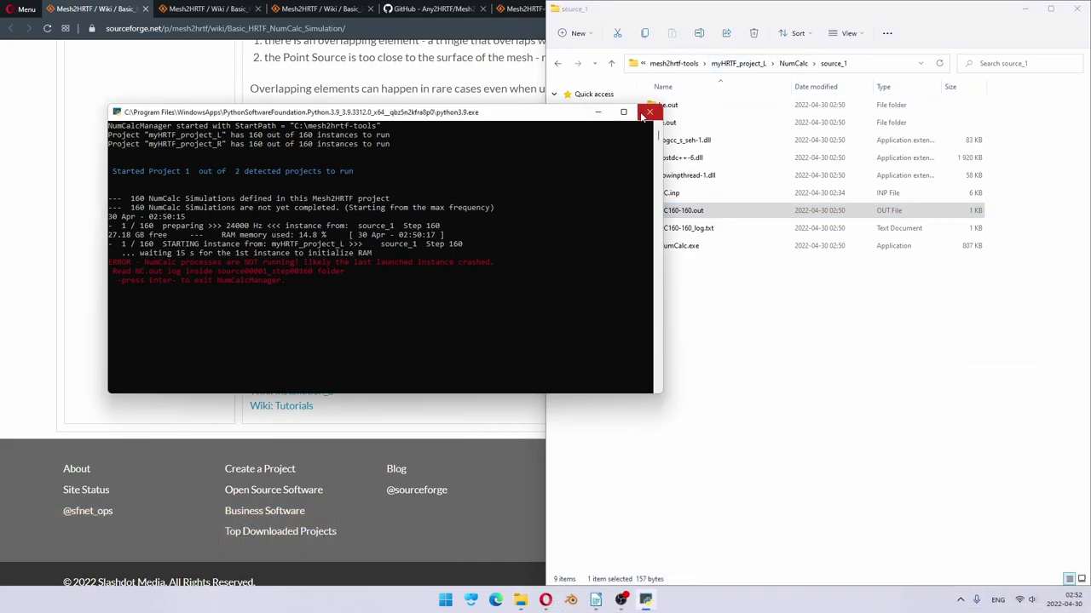
# Step: Close the crashed console, permanently delete myHRTF_project_L, and open test.blend in Blender
pyautogui.click(648, 112)
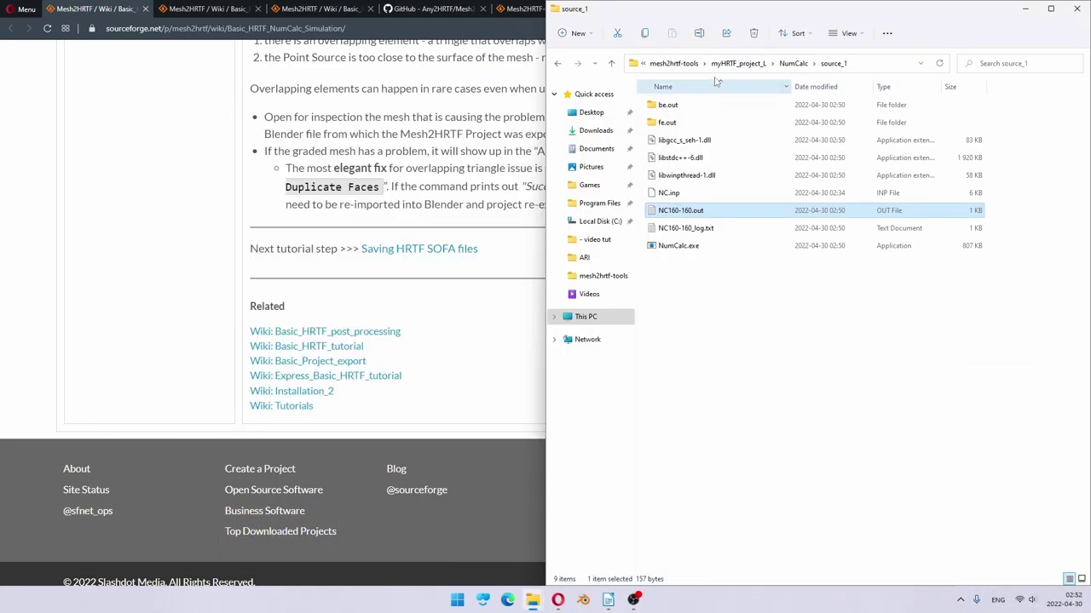
pyautogui.click(671, 64)
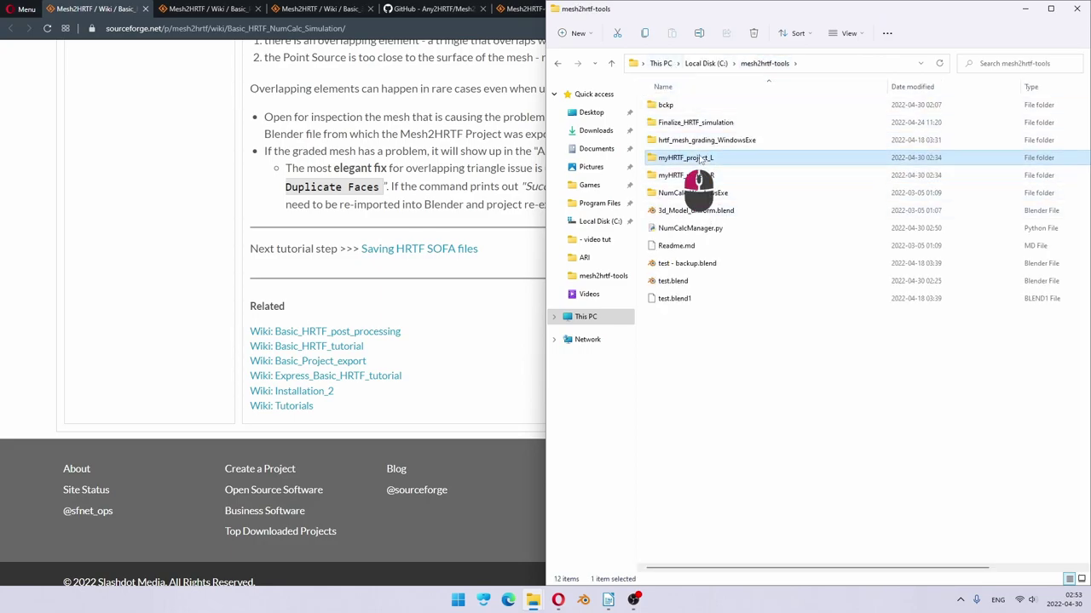
pyautogui.hotkey('shift', 'Delete')
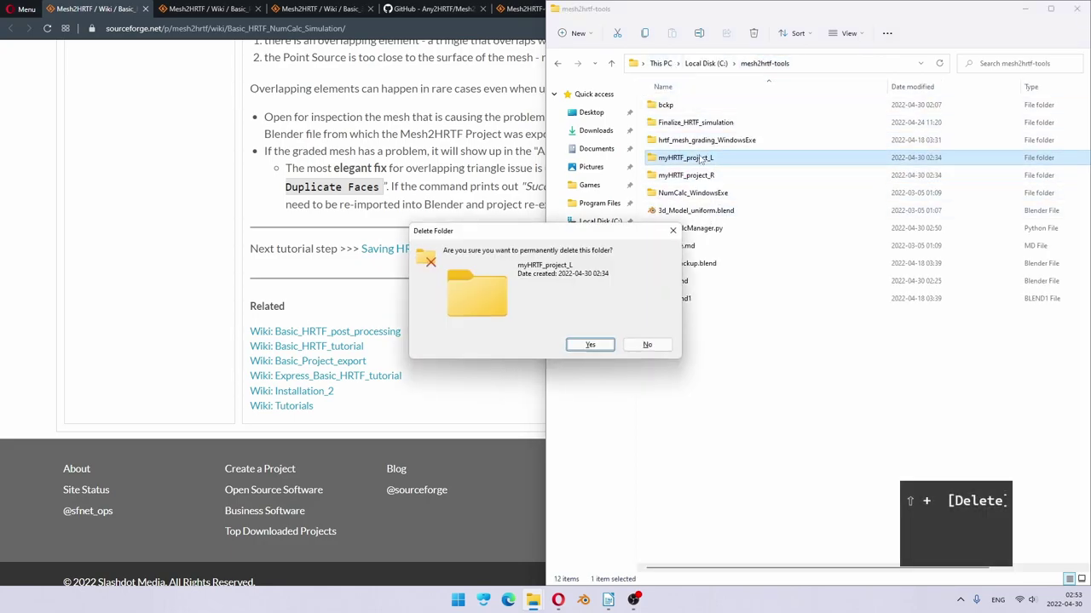
pyautogui.press('Return')
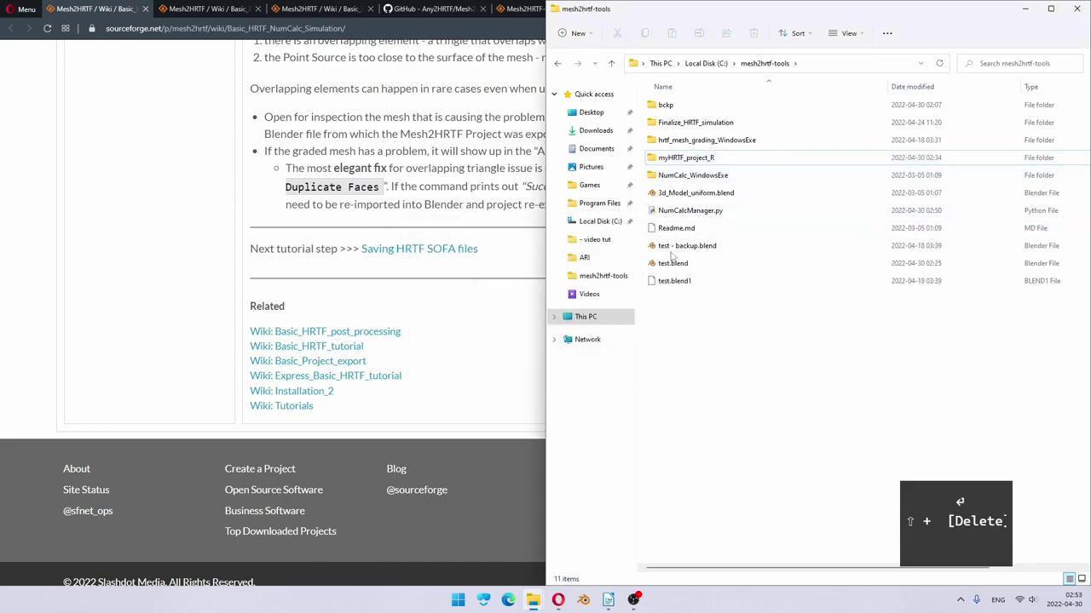
pyautogui.doubleClick(672, 263)
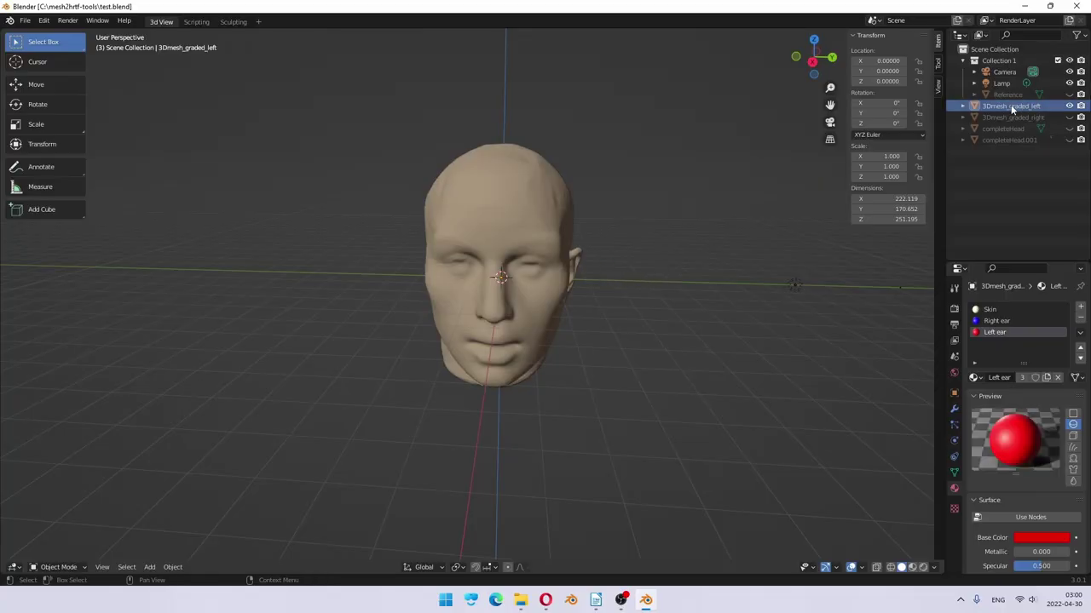
# Step: Put 3Dmesh_graded_left into Edit Mode in vertex mode and box-select the vertices around the nose
pyautogui.moveTo(355, 297); pyautogui.dragTo(494, 288)
pyautogui.press('Tab')
pyautogui.click(445, 286)
pyautogui.scroll(3, 443, 287)
pyautogui.press('1')
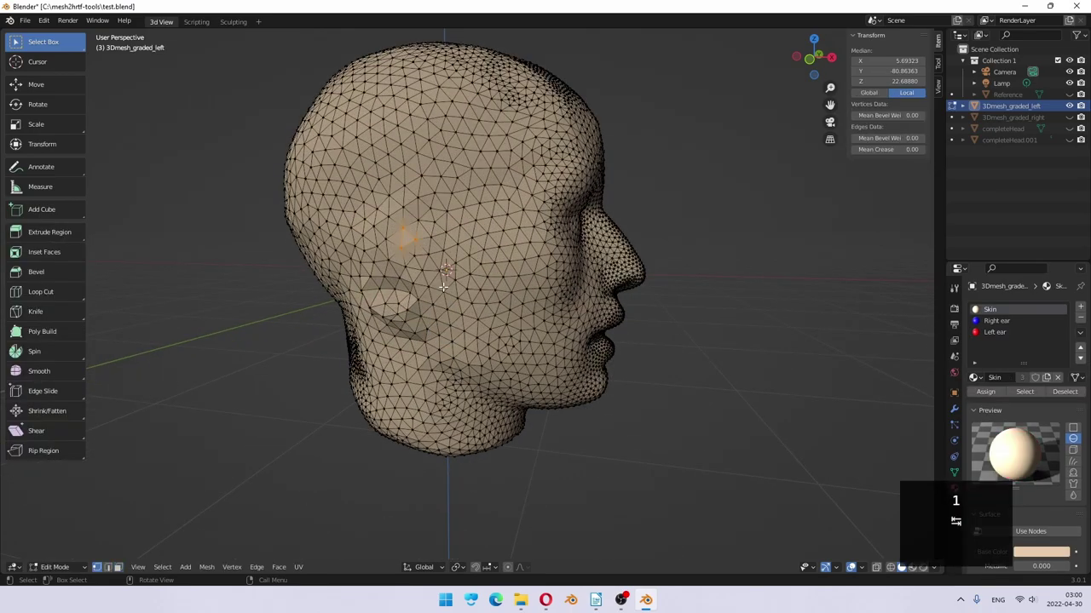
pyautogui.click(656, 216)
pyautogui.moveTo(486, 259); pyautogui.dragTo(532, 257)
pyautogui.moveTo(645, 204); pyautogui.dragTo(549, 271)
# Step: Select everything linked to the nose, then invert to leave only the unconnected vertex
pyautogui.click(162, 567)
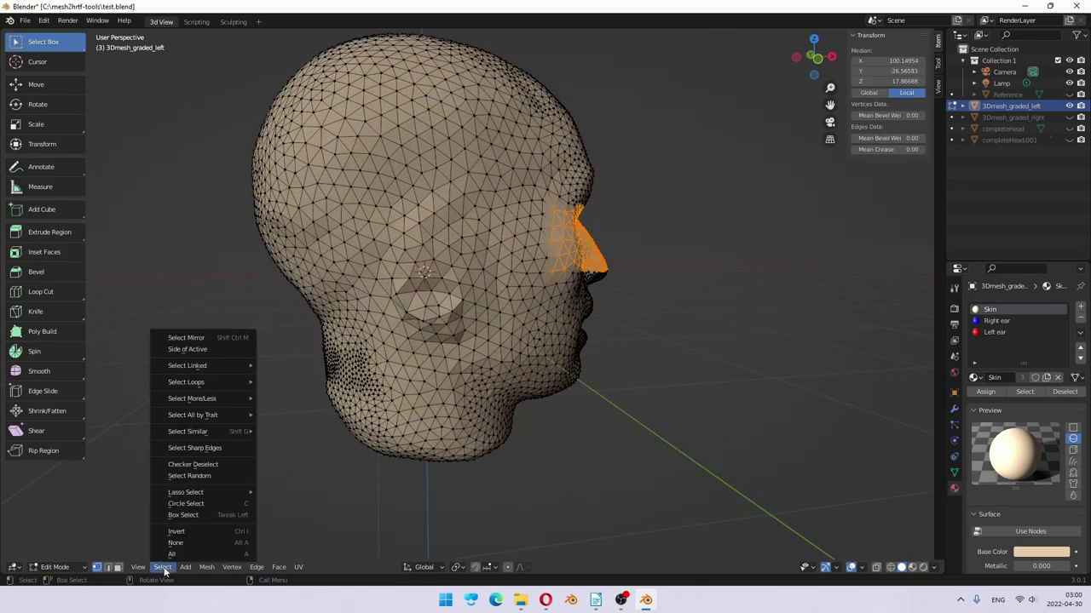
pyautogui.moveTo(215, 364)
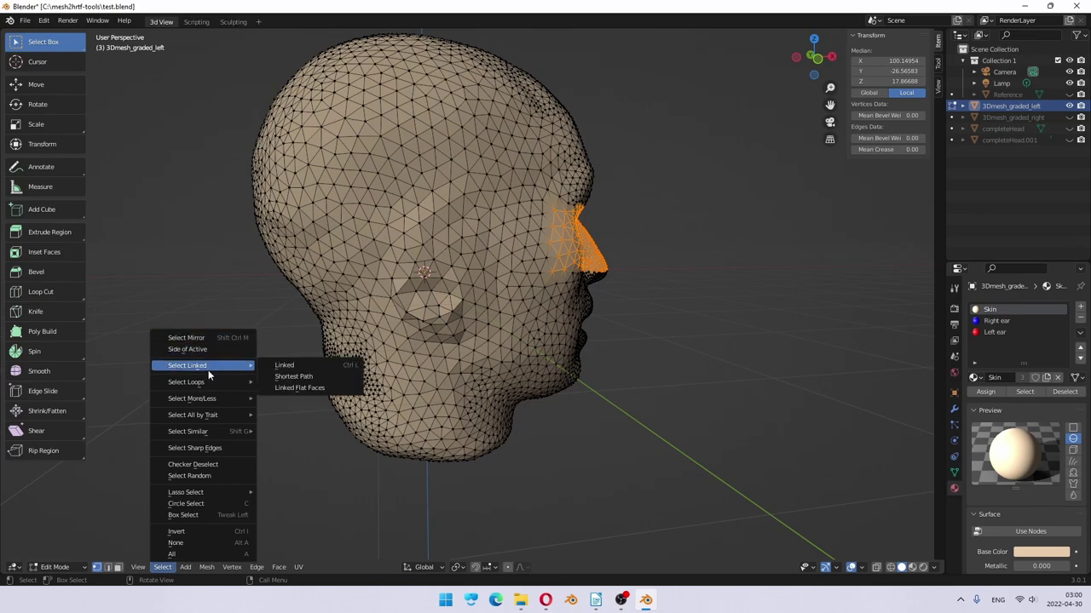
pyautogui.click(309, 367)
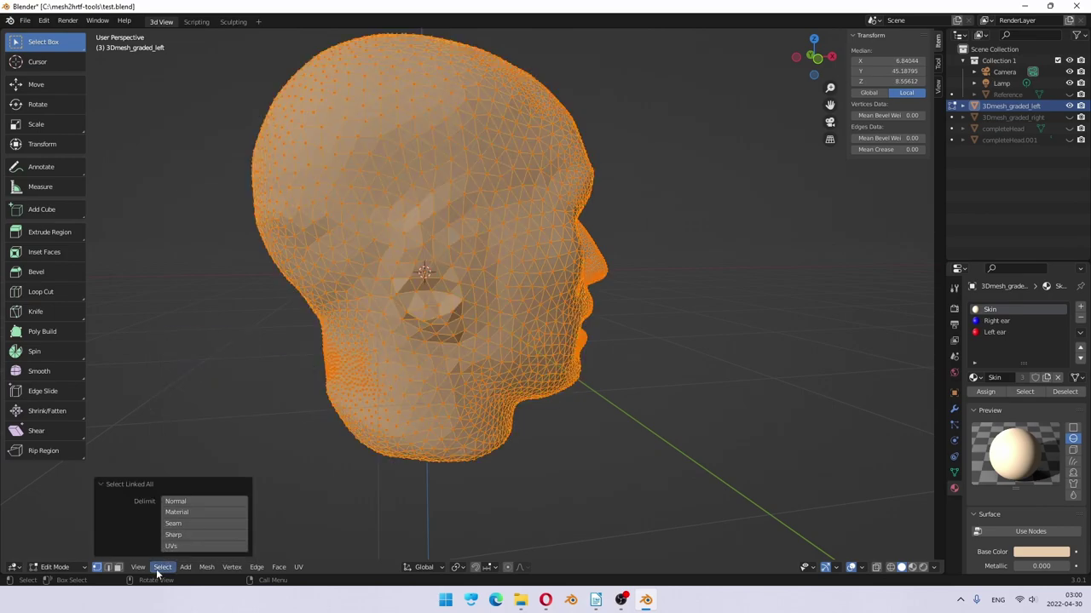
pyautogui.click(162, 566)
pyautogui.click(209, 531)
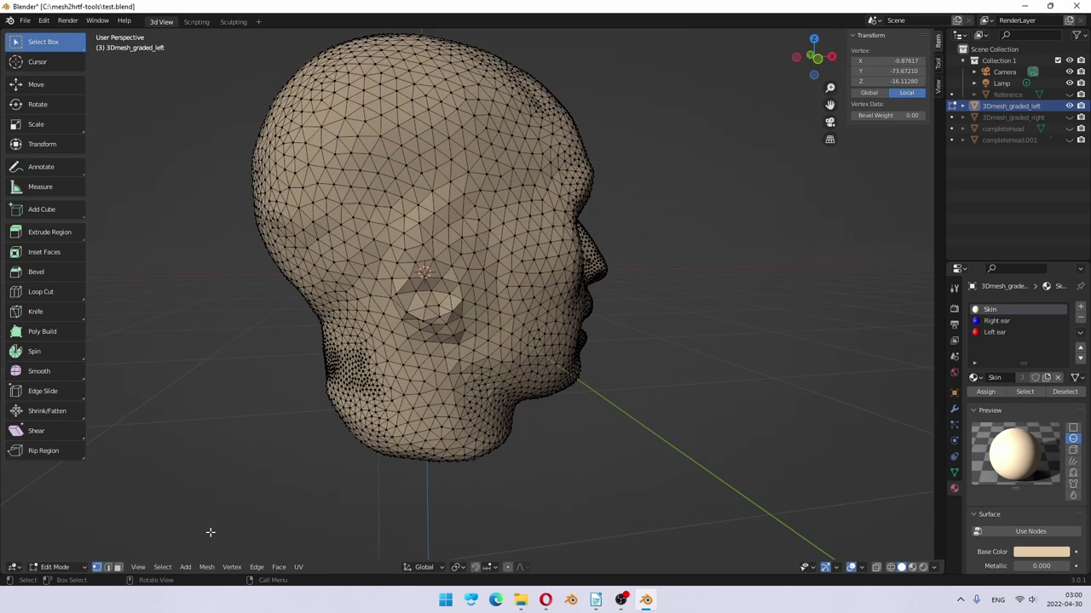
pyautogui.rightClick(1020, 580)
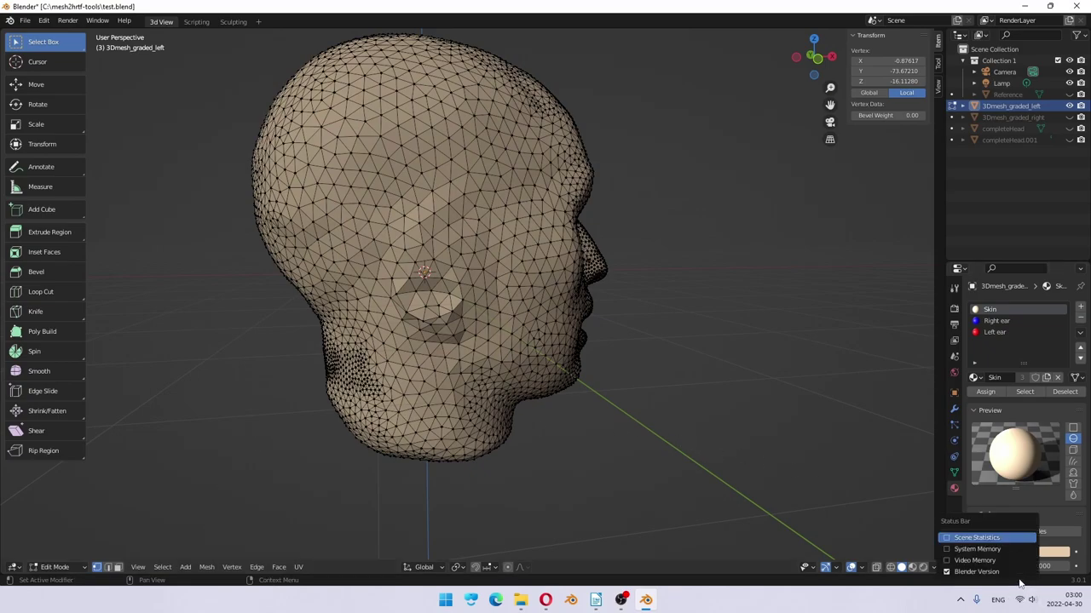
# Step: Show scene statistics and delete the isolated vertex, leaving 26,670 vertices
pyautogui.click(947, 537)
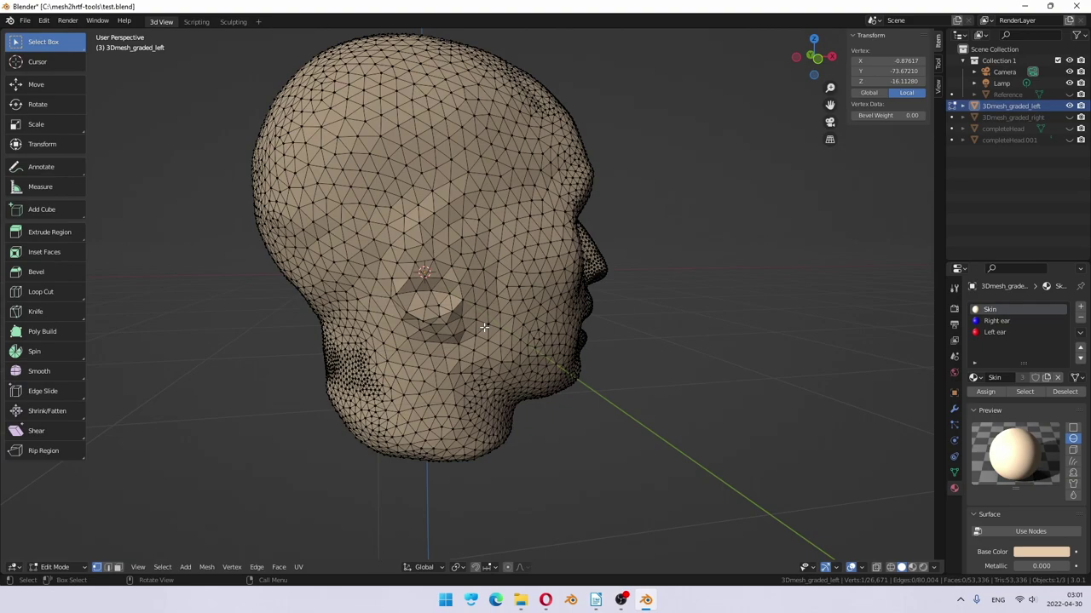
pyautogui.press('Delete')
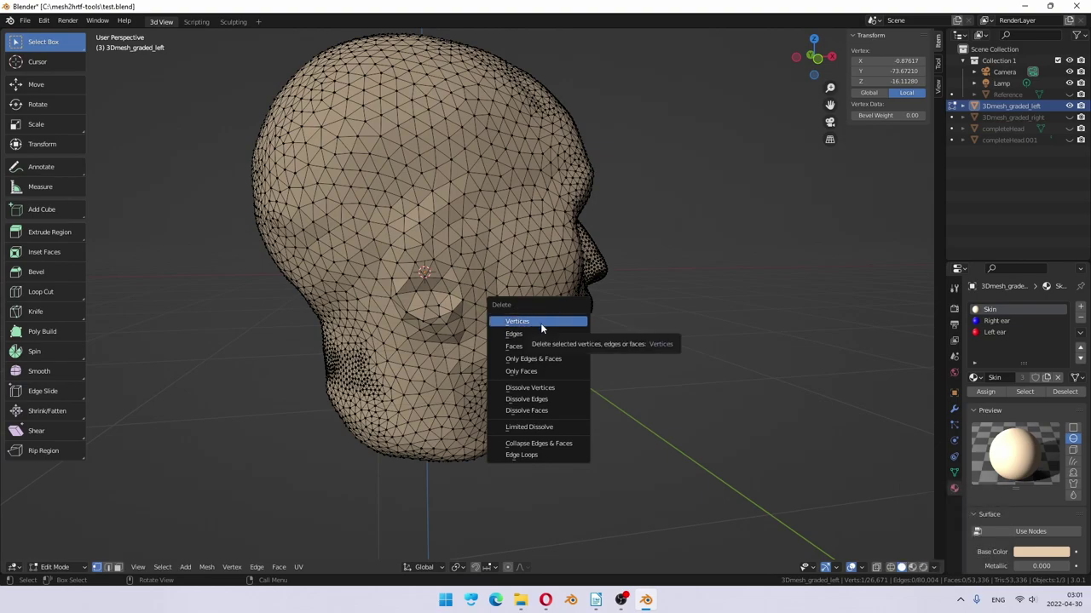
pyautogui.click(540, 323)
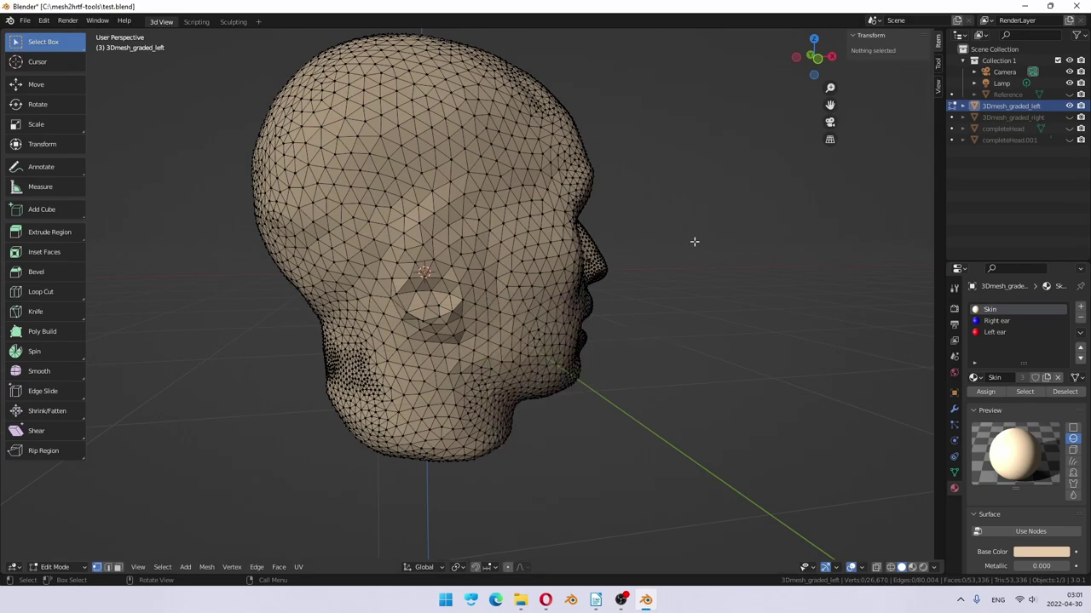
# Step: Return the head mesh to Object Mode and save test.blend
pyautogui.press('Tab')
pyautogui.moveTo(474, 316)
pyautogui.mouseDown()
pyautogui.moveTo(571, 301)
pyautogui.moveTo(758, 312)
pyautogui.mouseUp()
pyautogui.hotkey('ctrl', 's')
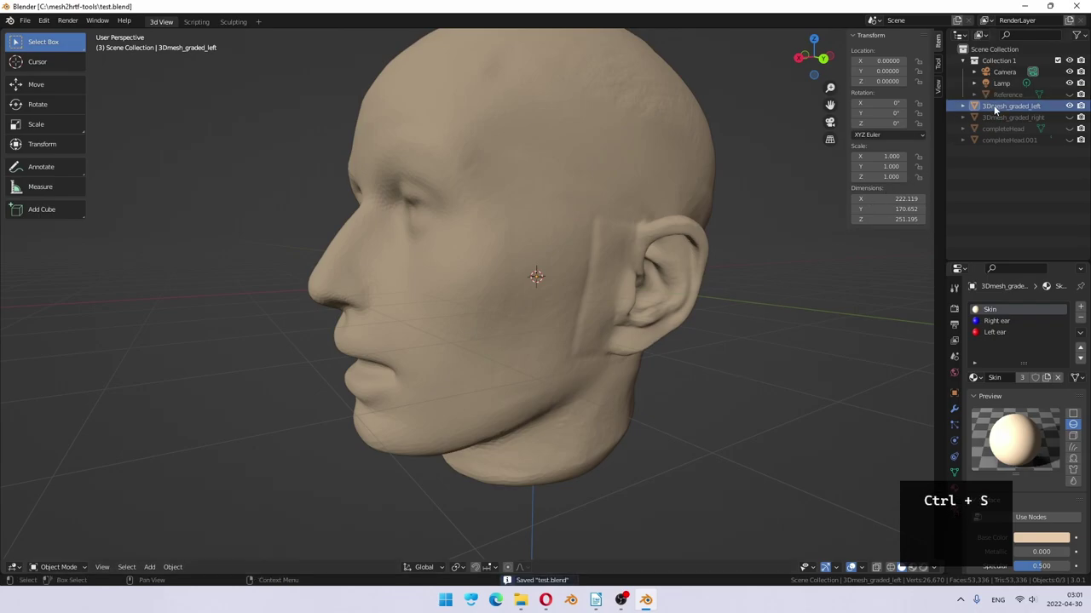
# Step: Delete the myHRTF_project_R folder to the Recycle Bin and switch Blender to its Scripting workspace
pyautogui.press('super+Tab')
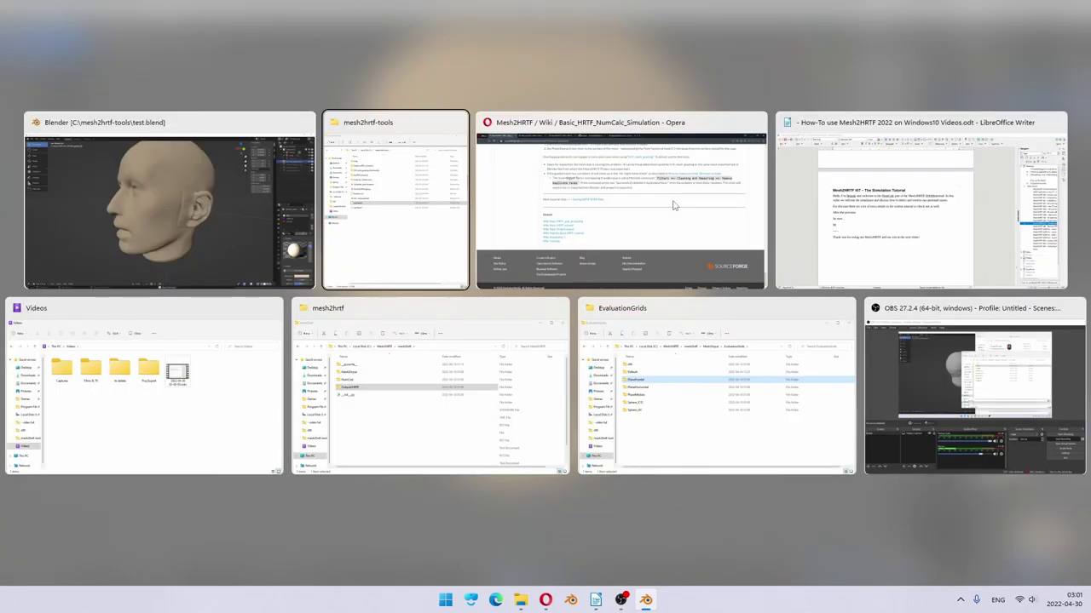
pyautogui.hotkey('alt', 'Tab')
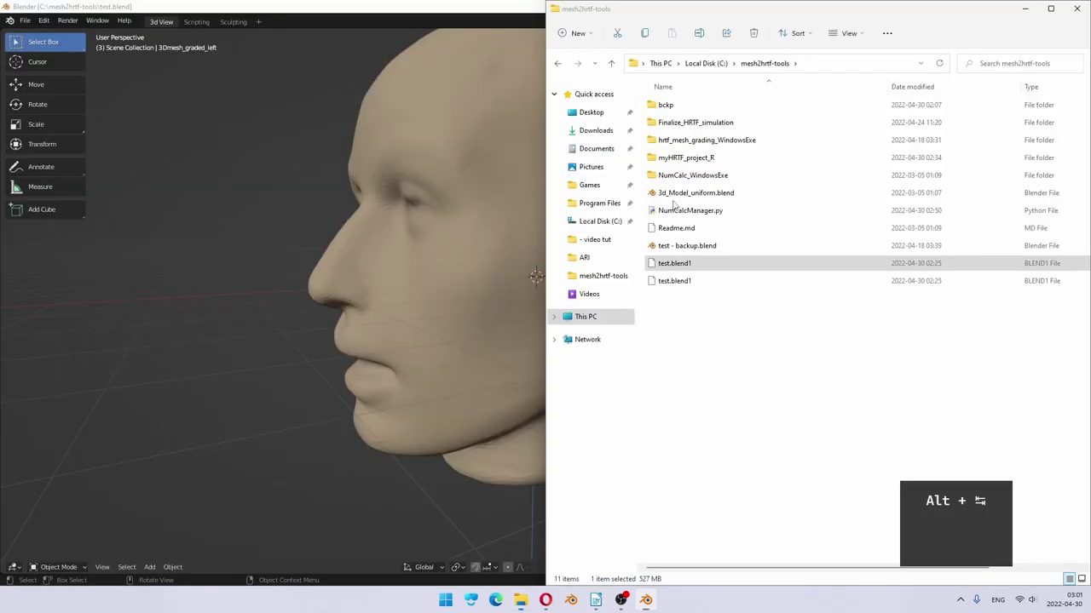
pyautogui.click(700, 160)
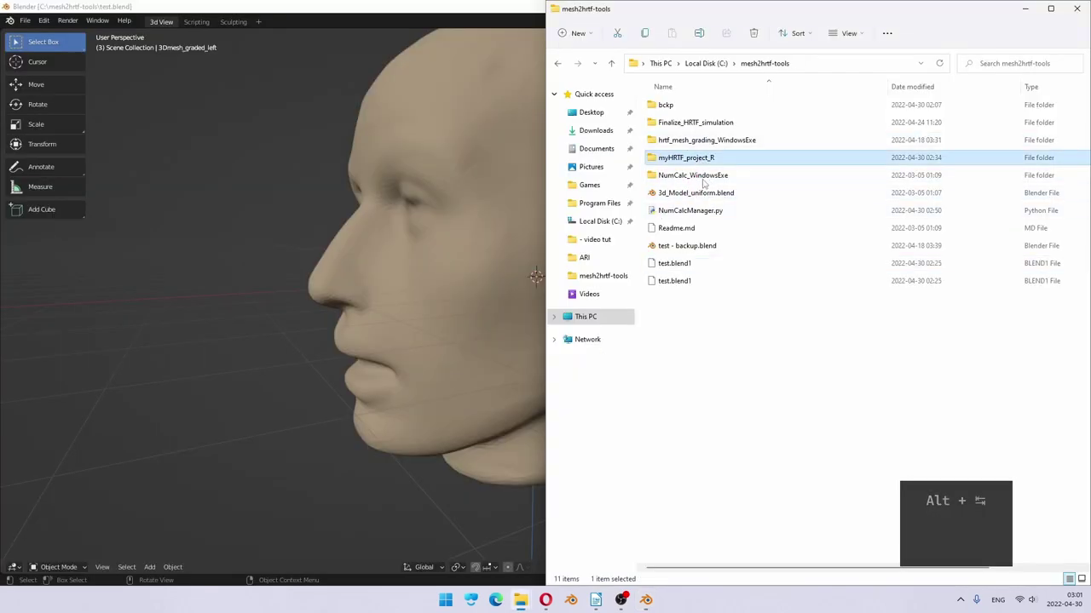
pyautogui.press('Delete')
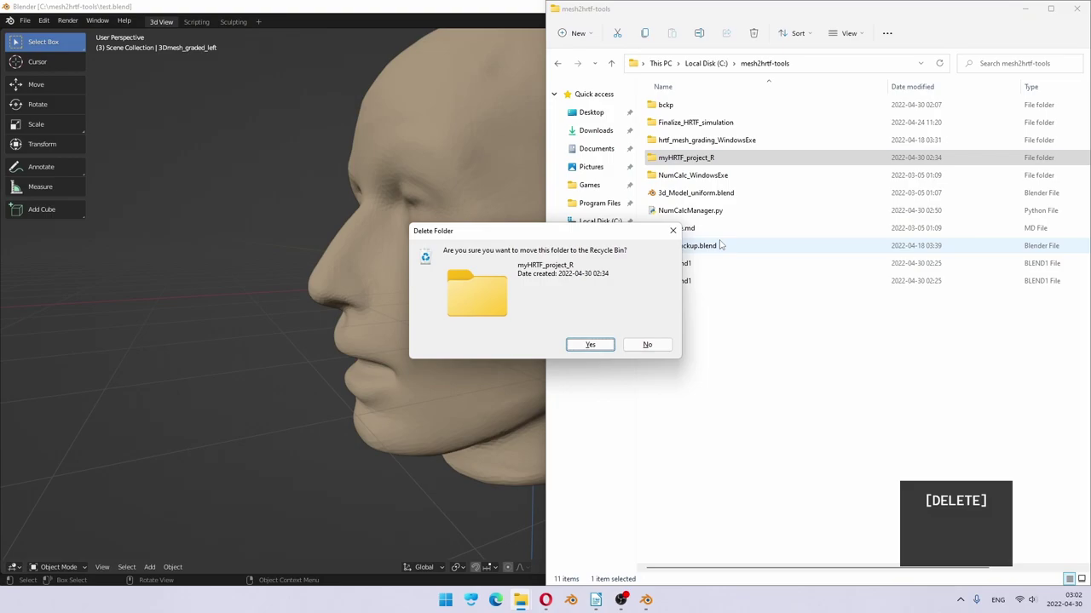
pyautogui.press('Return')
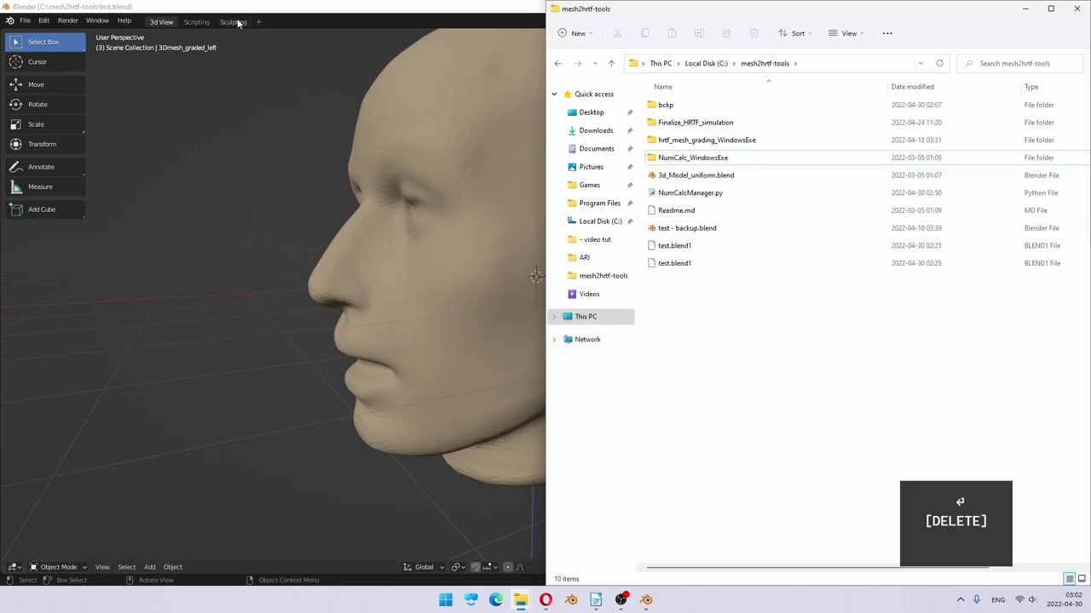
pyautogui.click(198, 23)
pyautogui.hotkey('alt', 'Tab')
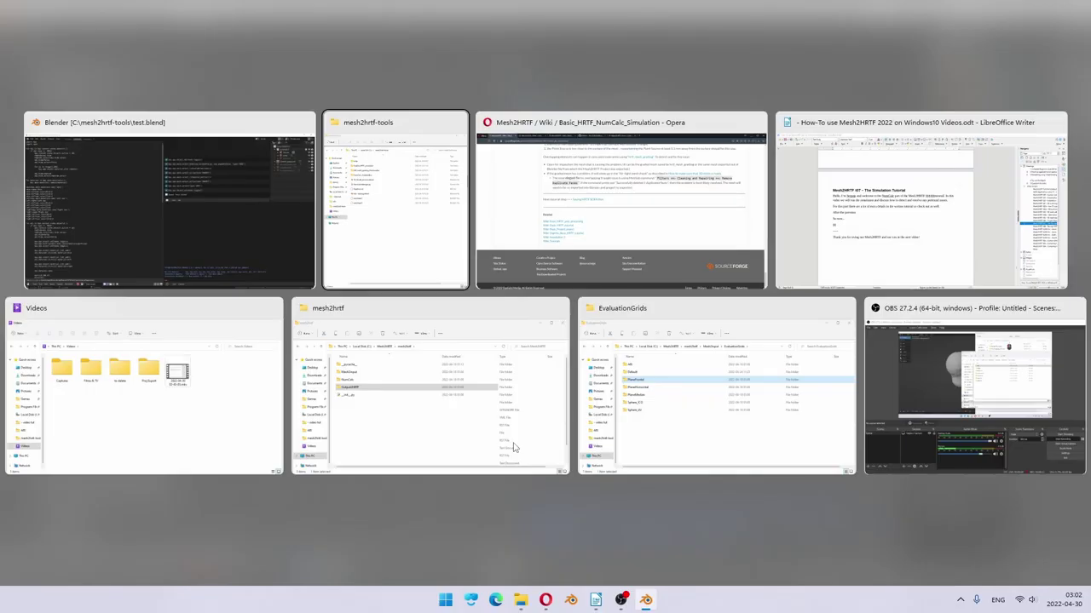
# Step: Copy the fast export script from the Basic_Project_export wiki page into Blender's Python console
pyautogui.hotkey('alt', 'Tab')
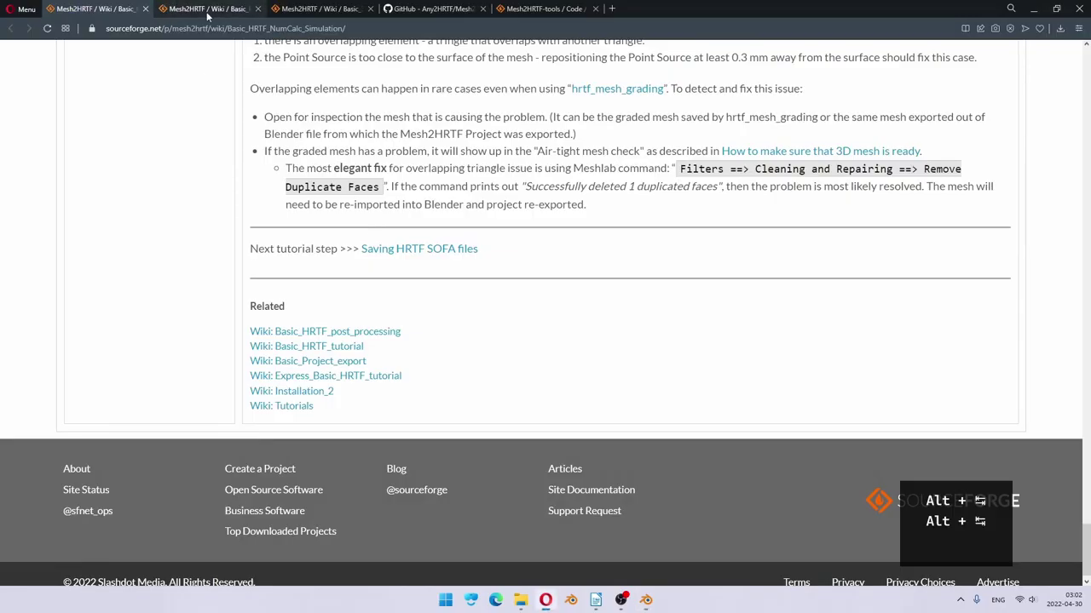
pyautogui.click(203, 9)
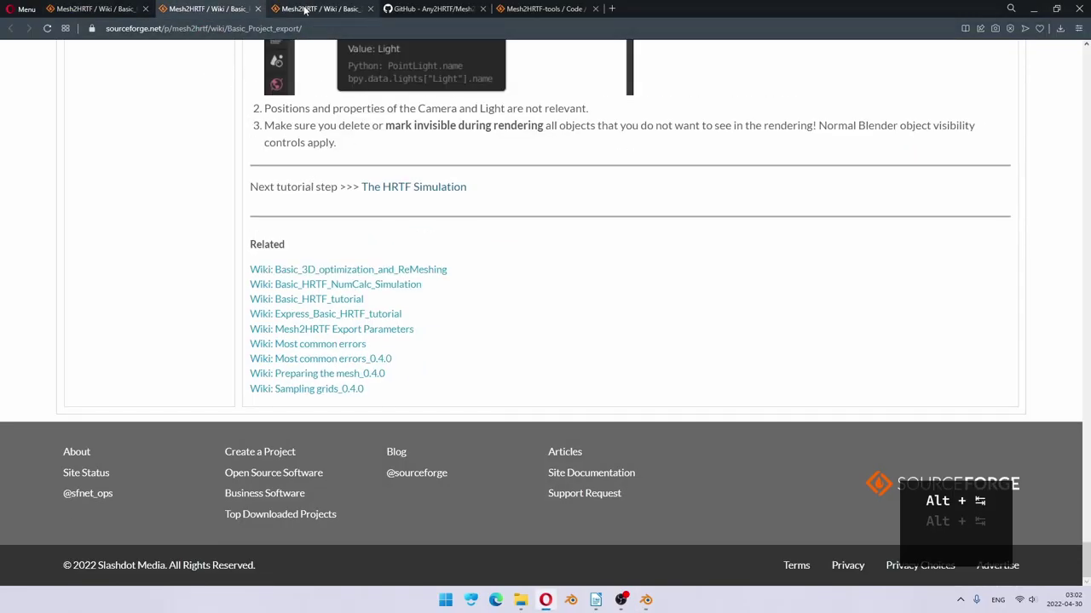
pyautogui.scroll(20, 299, 167)
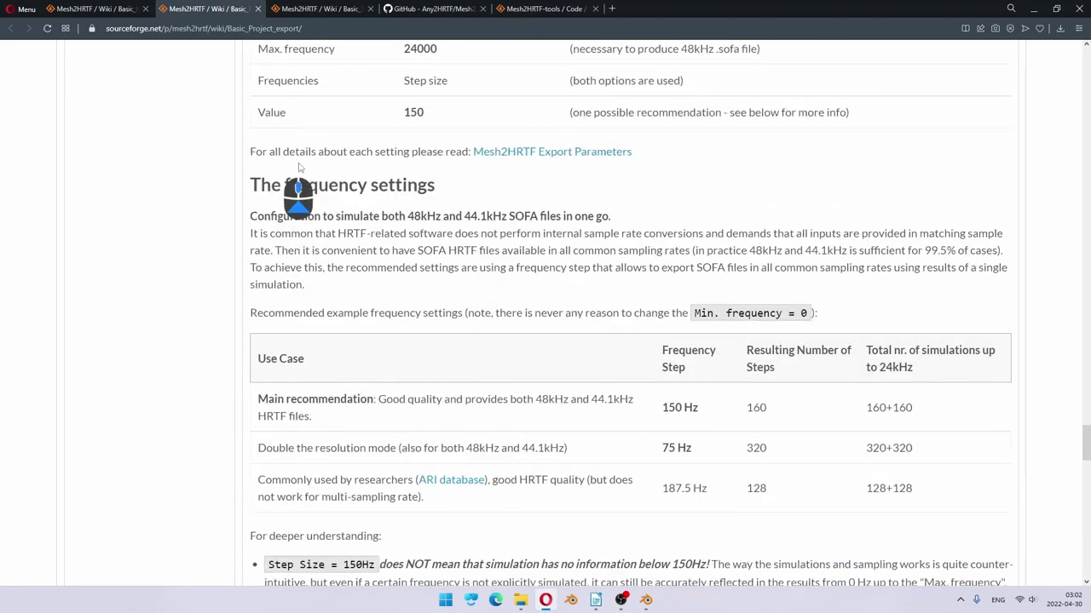
pyautogui.scroll(20, 299, 167)
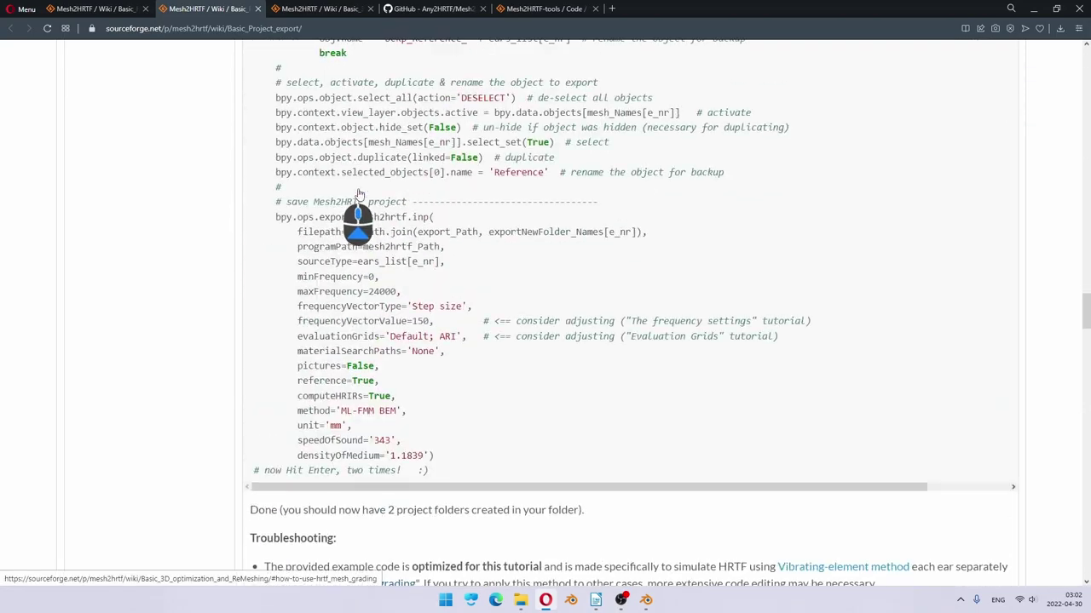
pyautogui.scroll(15, 356, 228)
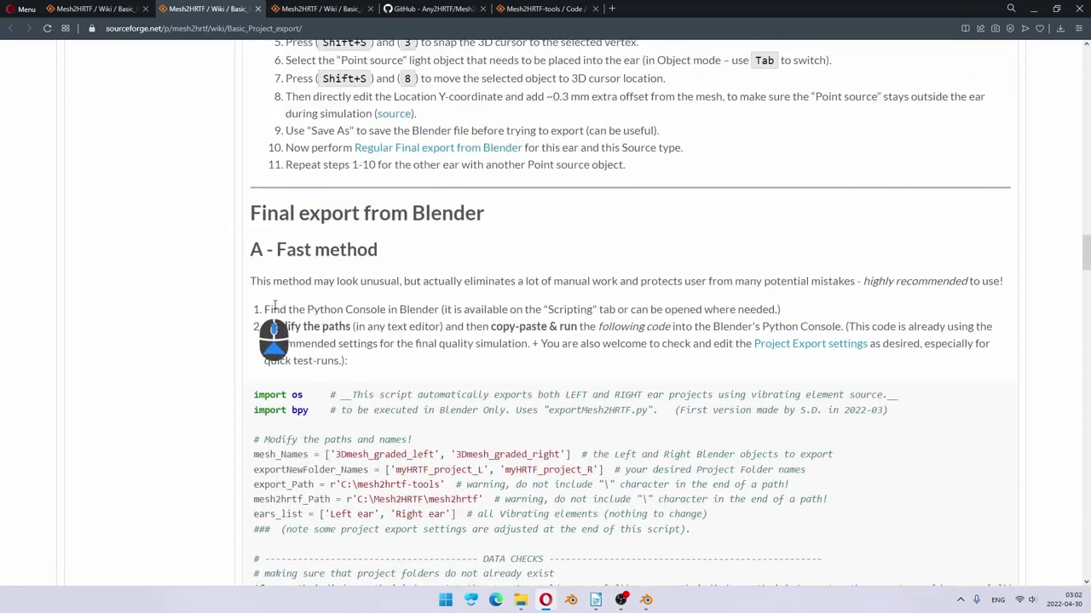
pyautogui.moveTo(253, 283); pyautogui.dragTo(518, 243)
pyautogui.scroll(-20, 477, 341)
pyautogui.scroll(-2, 479, 339)
pyautogui.hotkey('ctrl', 'c')
pyautogui.hotkey('alt', 'Tab')
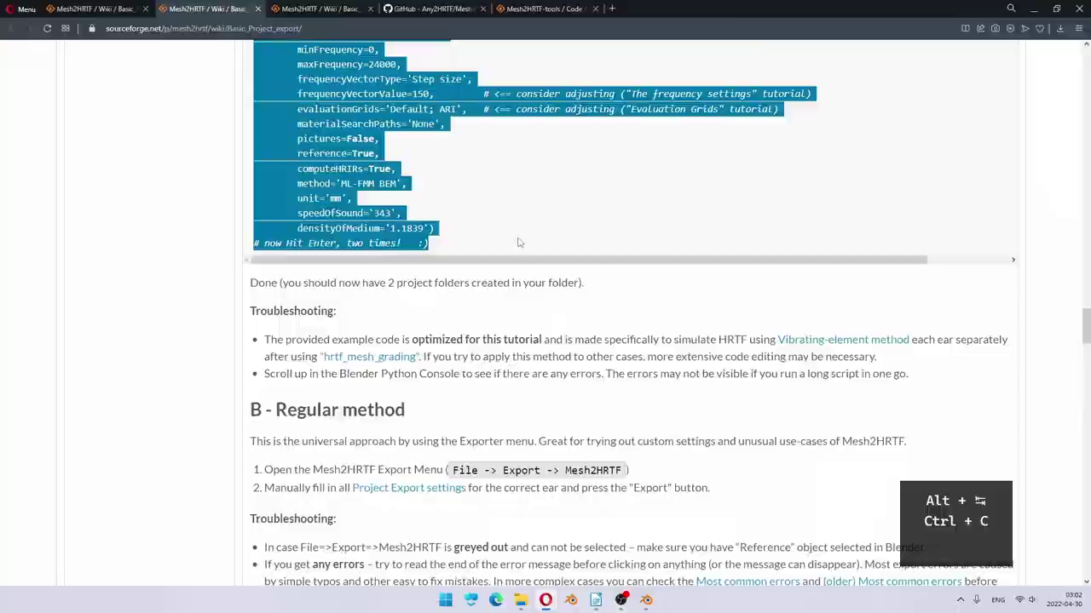
pyautogui.hotkey('ctrl', 'v')
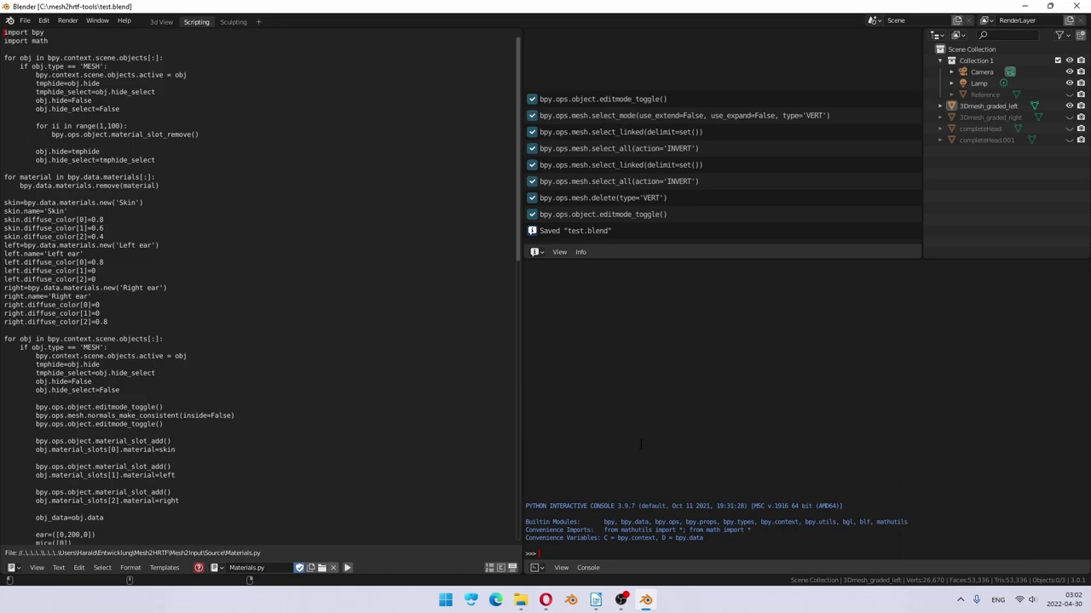
# Step: Run the pasted export script to save both ear projects, then close Blender
pyautogui.press('Return')
pyautogui.press('Return')
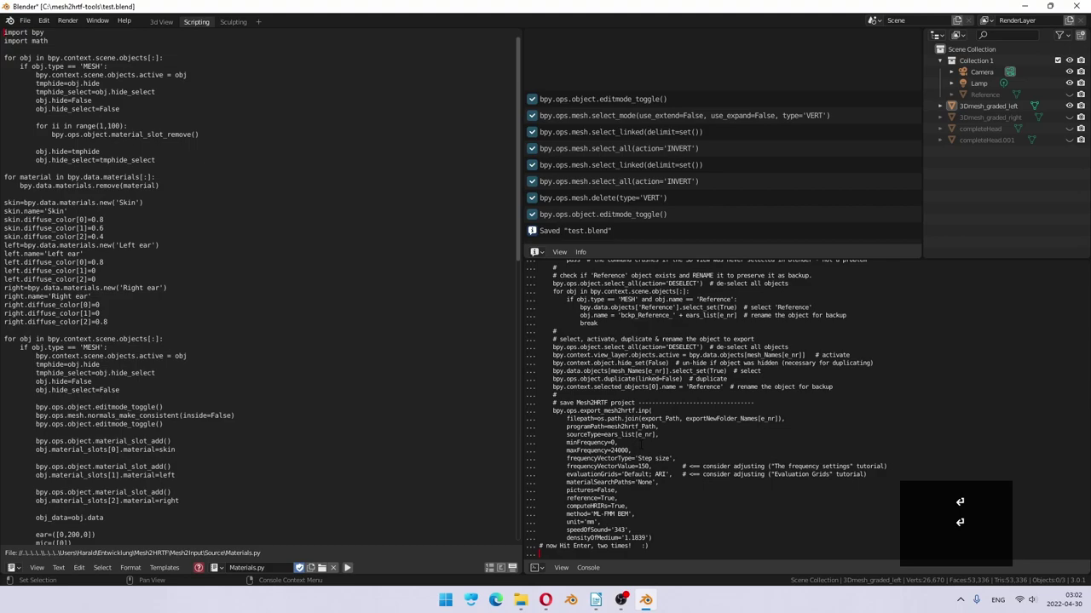
pyautogui.click(1075, 10)
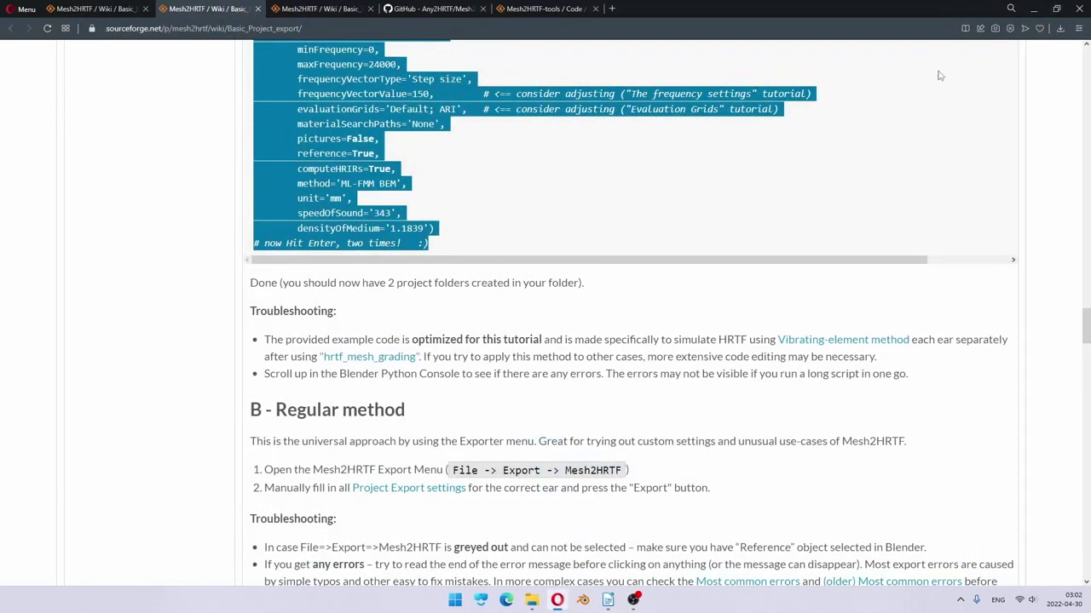
# Step: Launch NumCalcManager.py from mesh2hrtf-tools and focus its simulation console
pyautogui.press('super+Tab')
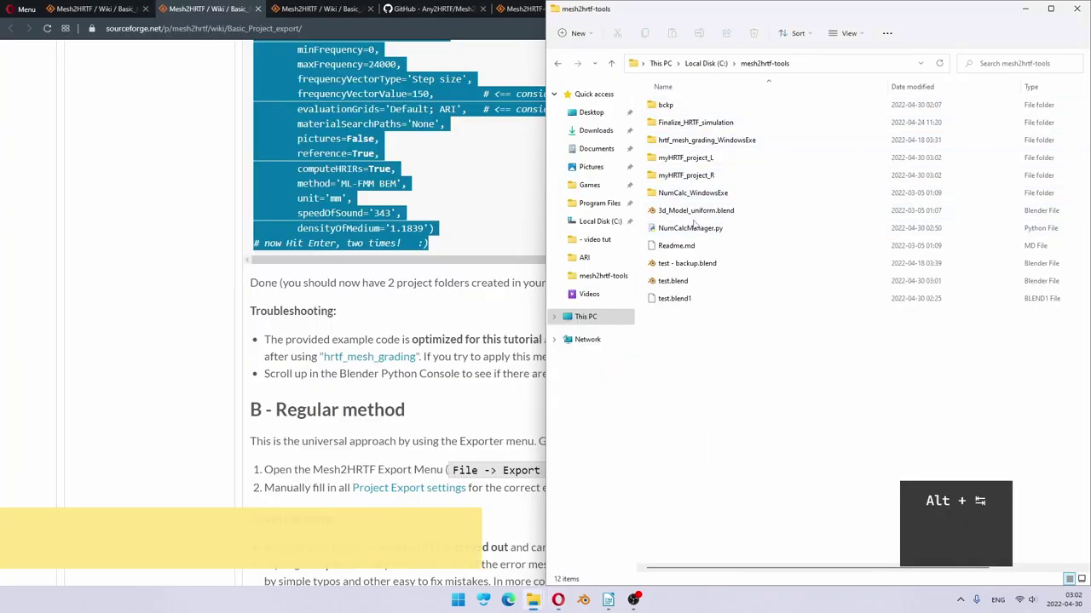
pyautogui.doubleClick(737, 228)
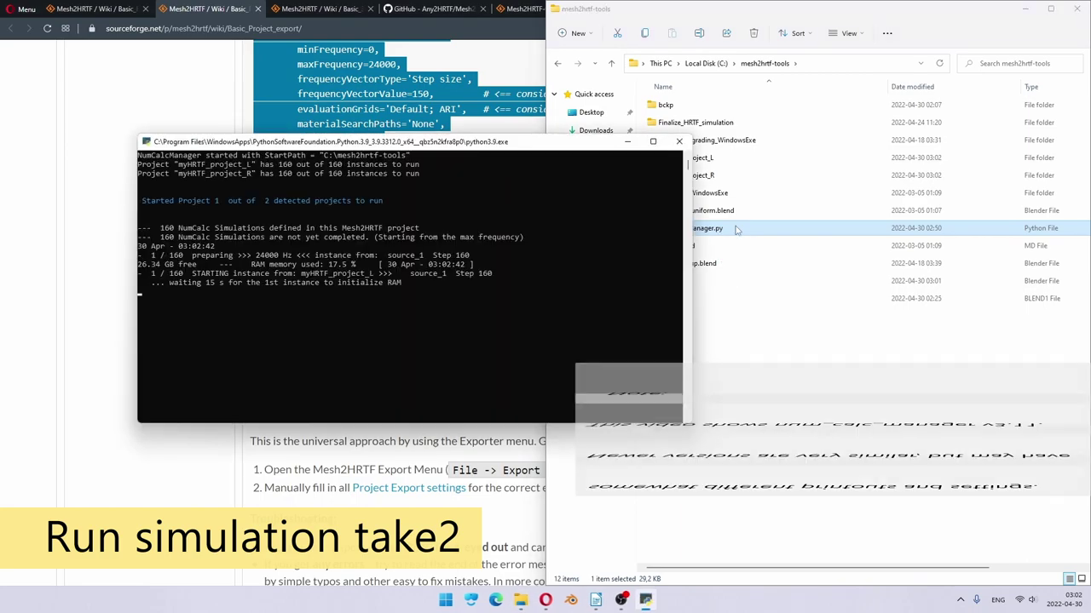
pyautogui.click(143, 249)
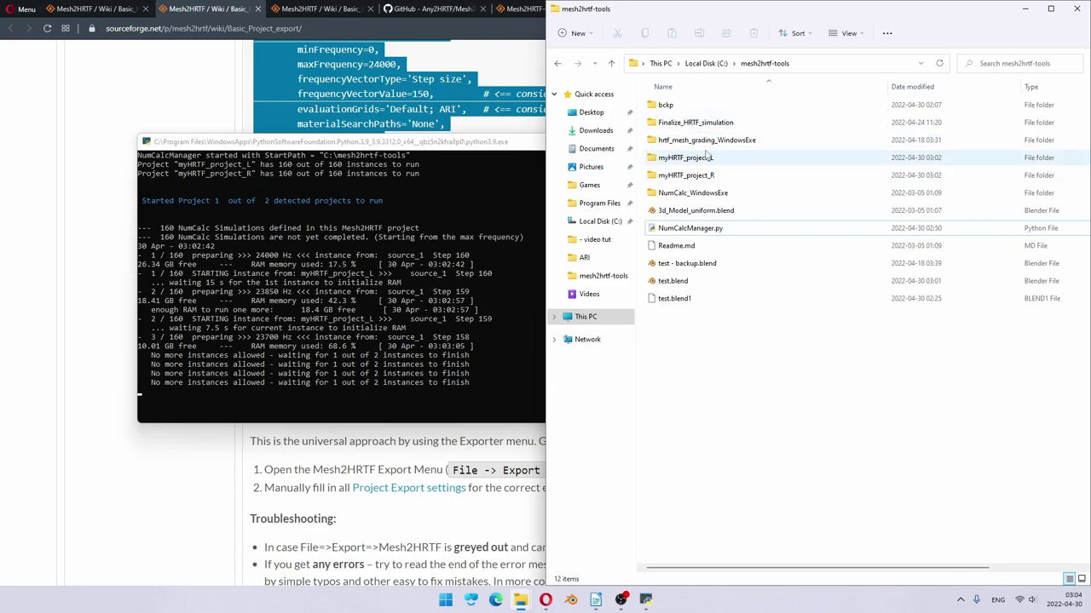
# Step: Navigate to the myHRTF_project_L > NumCalc > source_1 folder
pyautogui.doubleClick(707, 158)
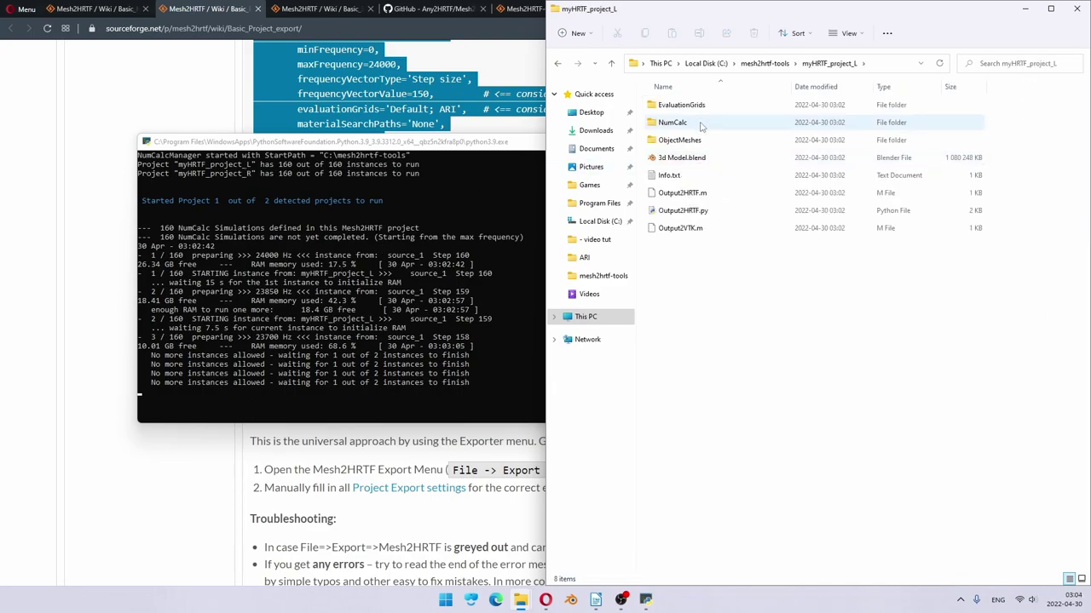
pyautogui.doubleClick(679, 126)
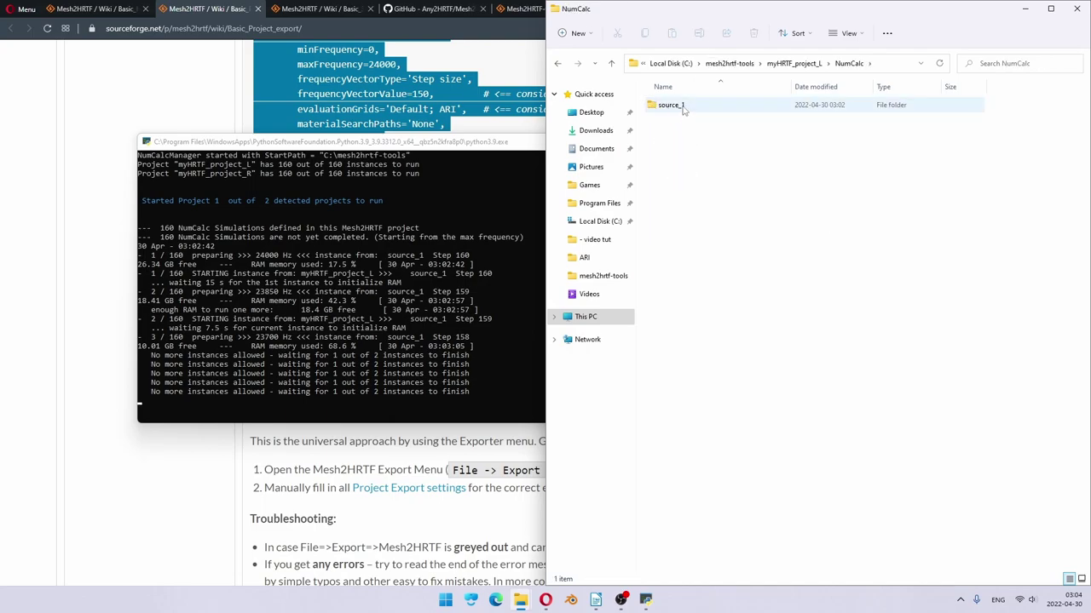
pyautogui.moveTo(682, 109)
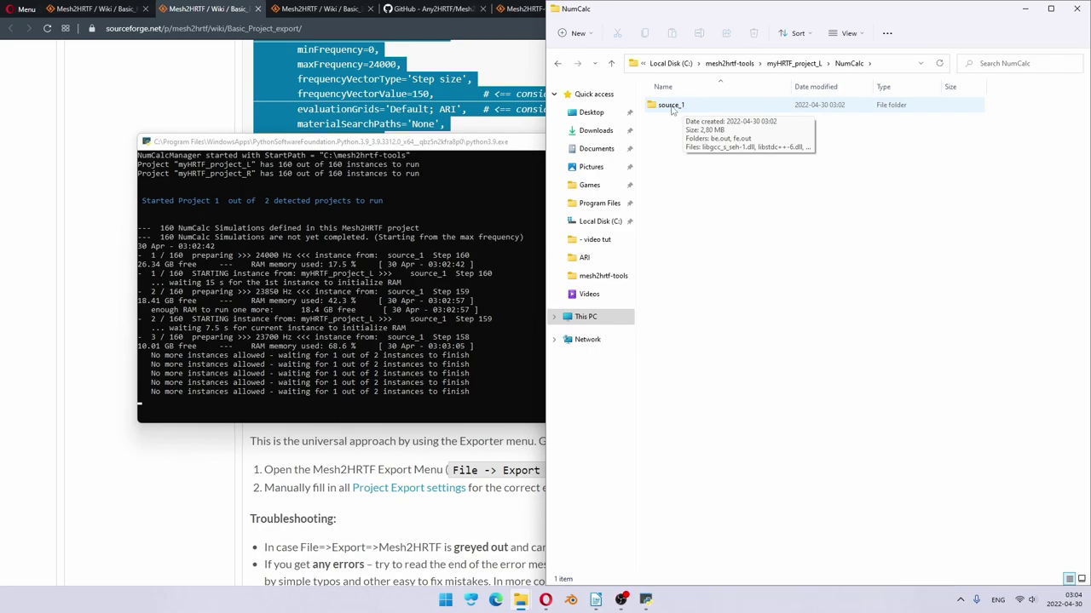
pyautogui.doubleClick(682, 108)
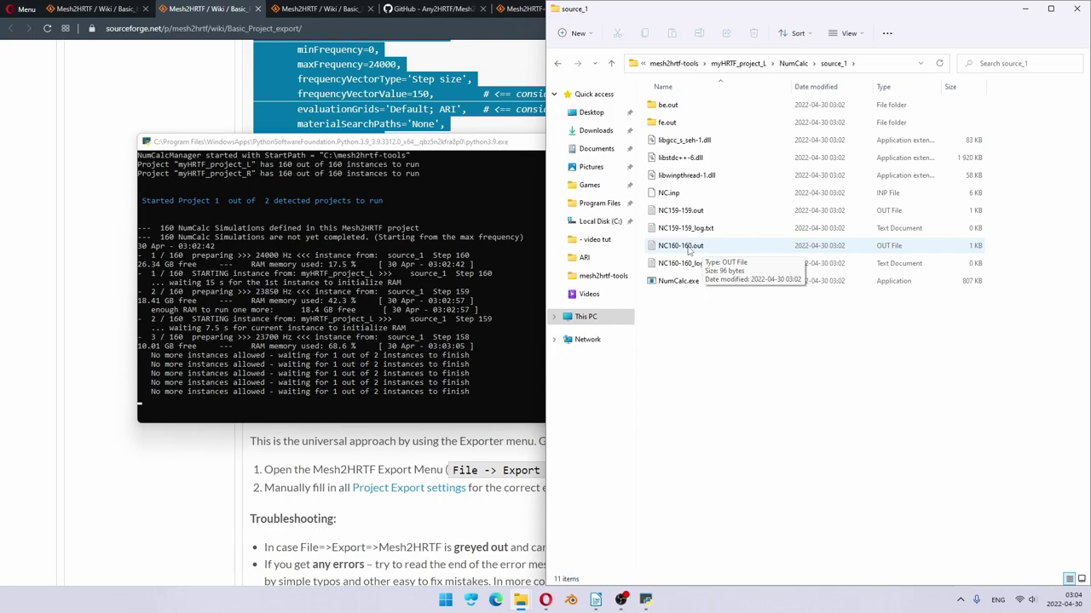
# Step: Read NC160-160.out and NC160-160_log.txt in Notepad, then open the empty be.out folder
pyautogui.doubleClick(679, 247)
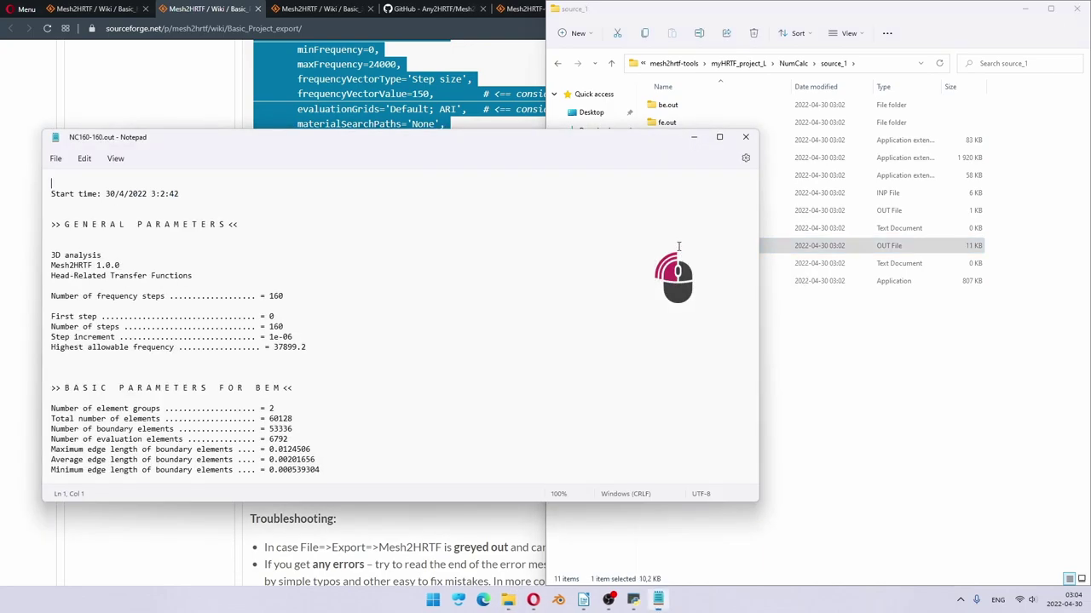
pyautogui.moveTo(294, 143); pyautogui.dragTo(282, 74)
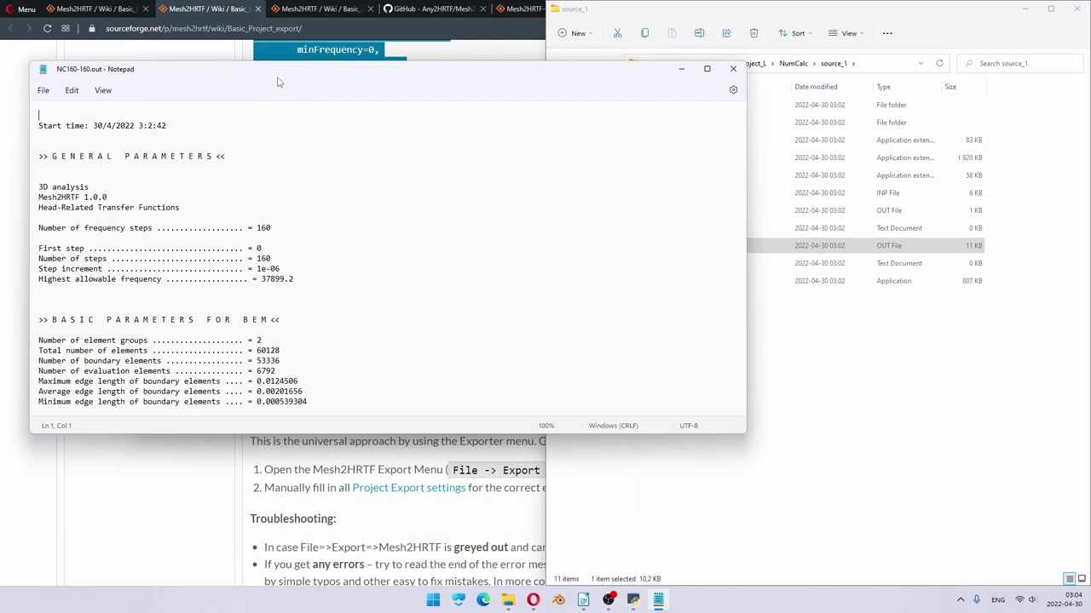
pyautogui.moveTo(741, 127); pyautogui.dragTo(738, 426)
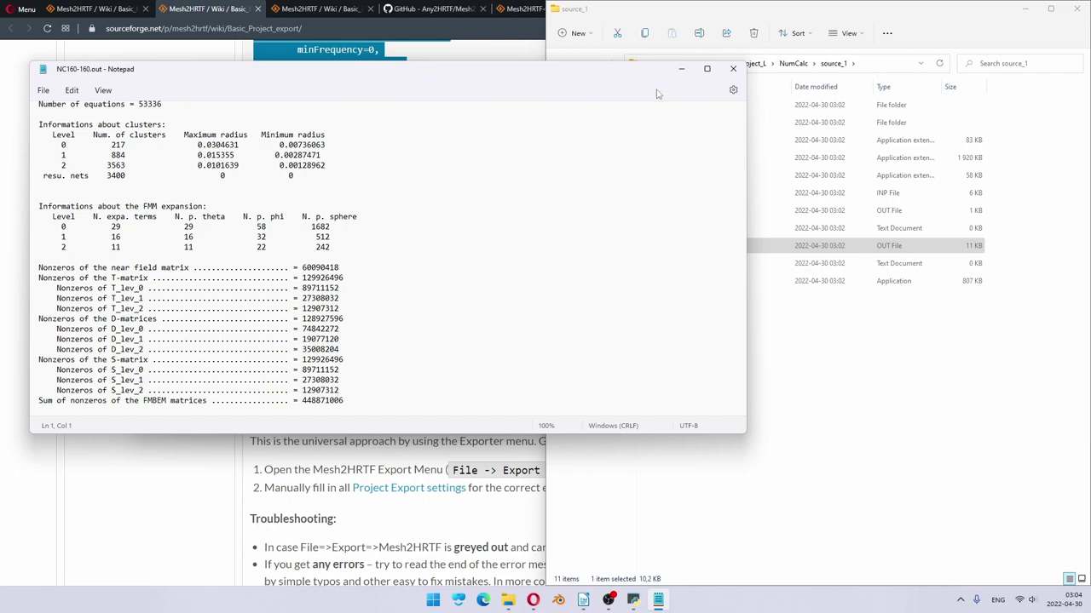
pyautogui.click(731, 70)
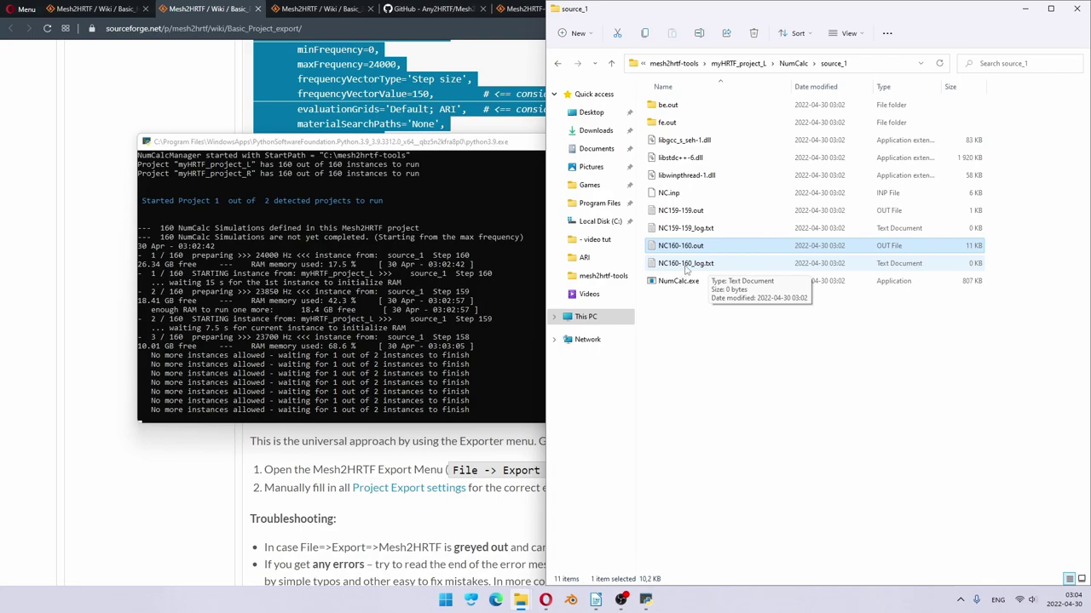
pyautogui.doubleClick(686, 266)
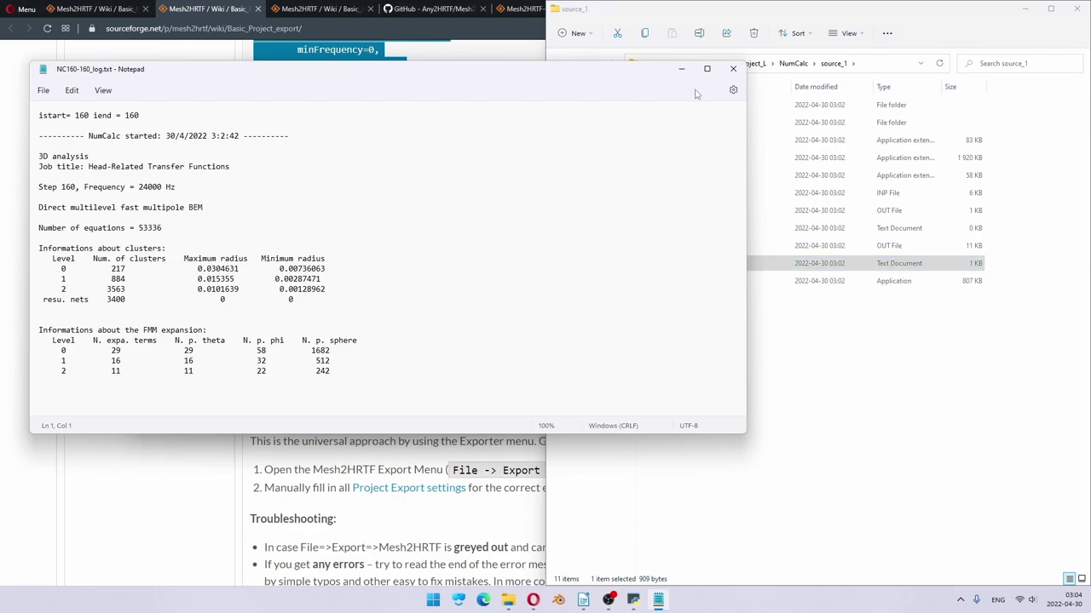
pyautogui.click(733, 68)
pyautogui.click(720, 247)
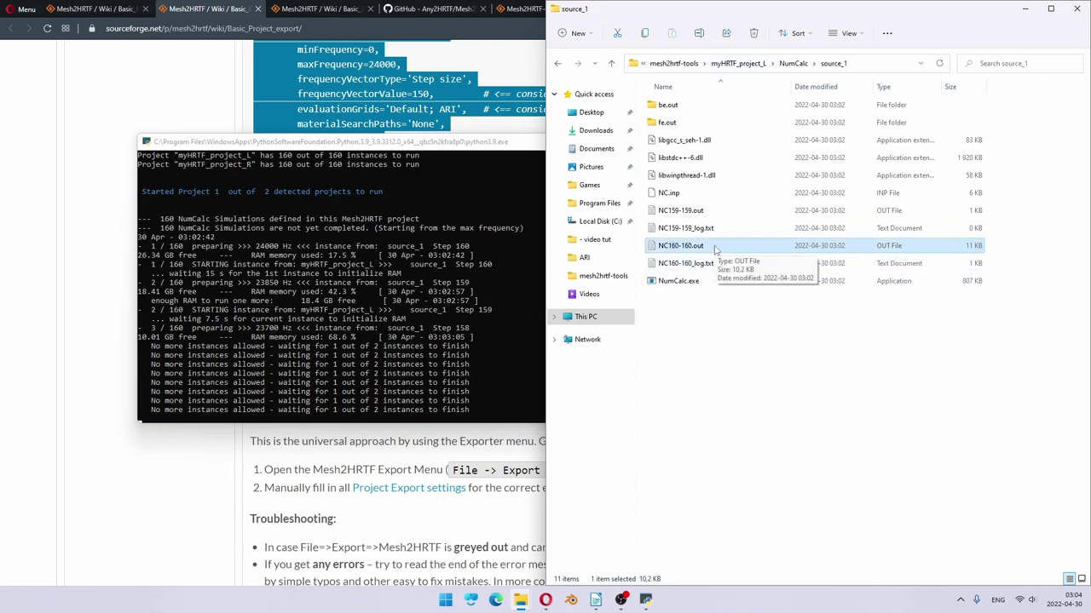
pyautogui.doubleClick(677, 109)
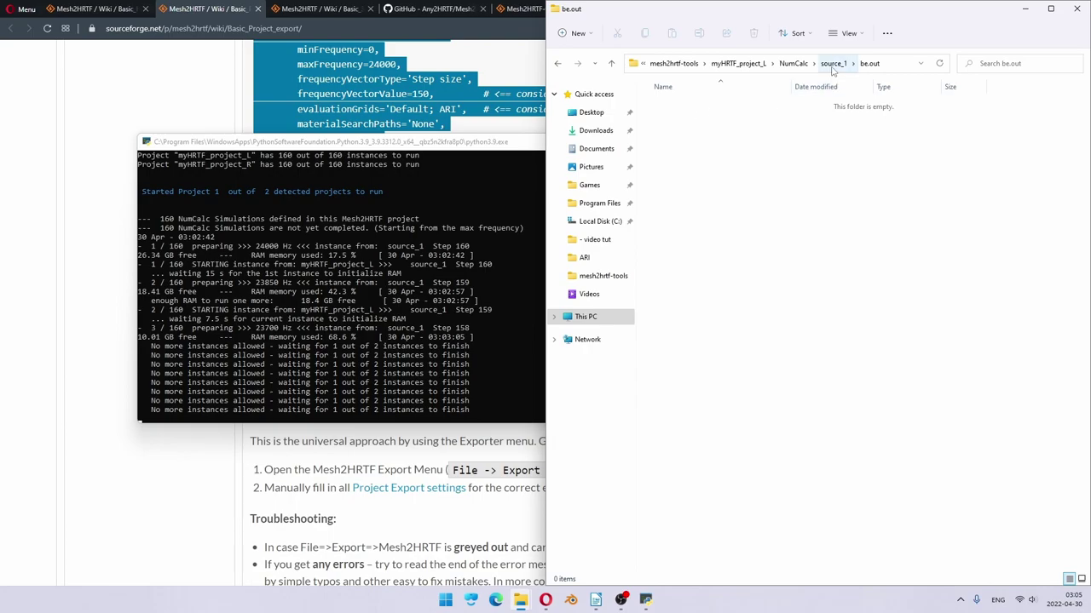
pyautogui.moveTo(317, 146); pyautogui.dragTo(212, 112)
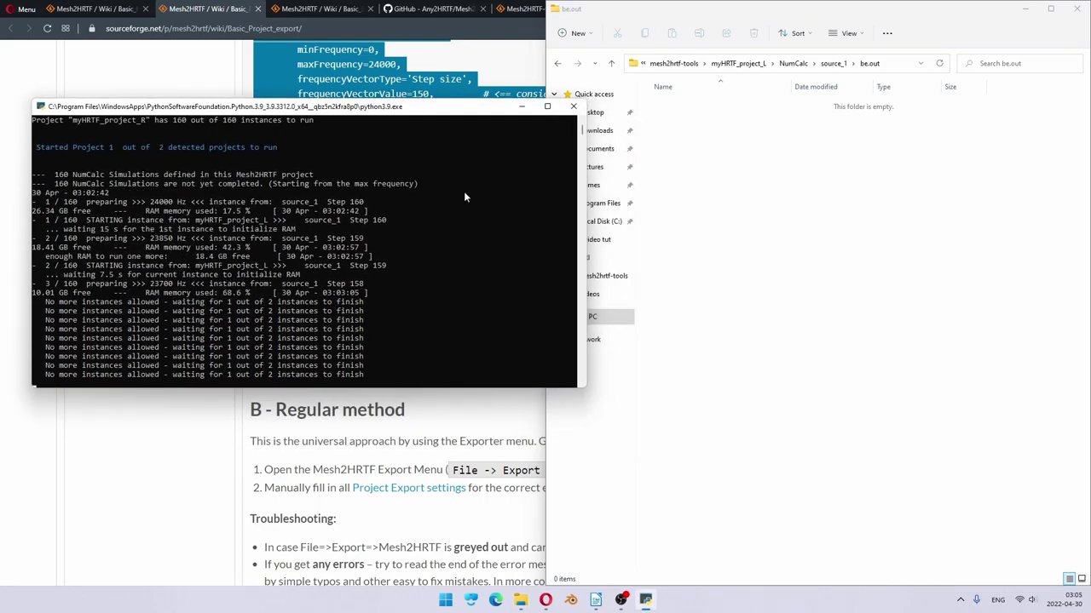
# Step: Return to the top of the NumCalc_Simulation wiki page in the browser
pyautogui.hotkey('alt', 'Tab')
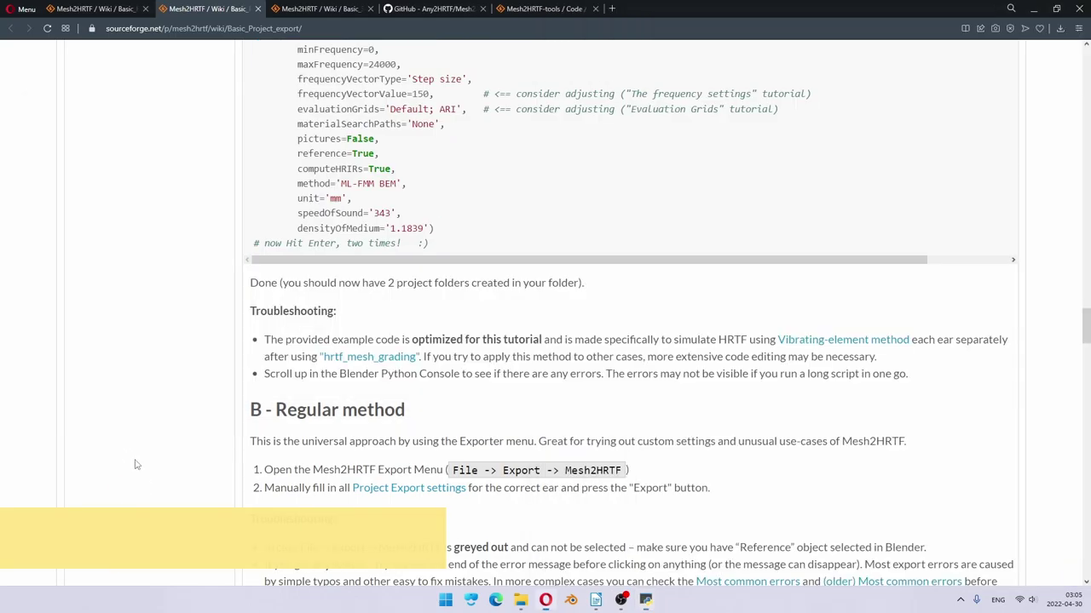
pyautogui.hotkey('ctrl', 'shift', 'Tab')
pyautogui.scroll(20, 245, 253)
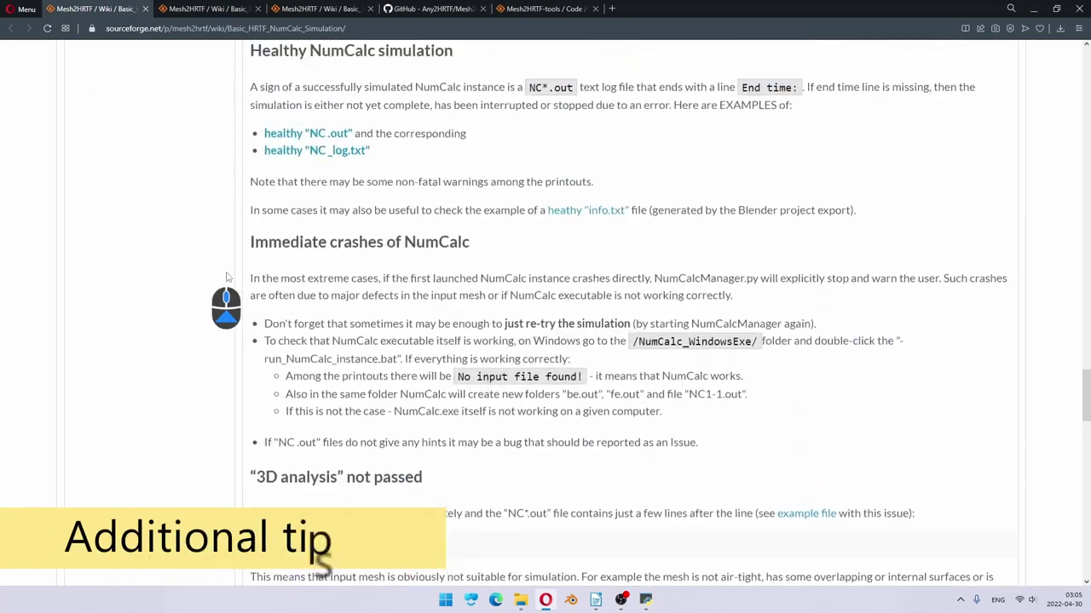
pyautogui.scroll(10, 216, 290)
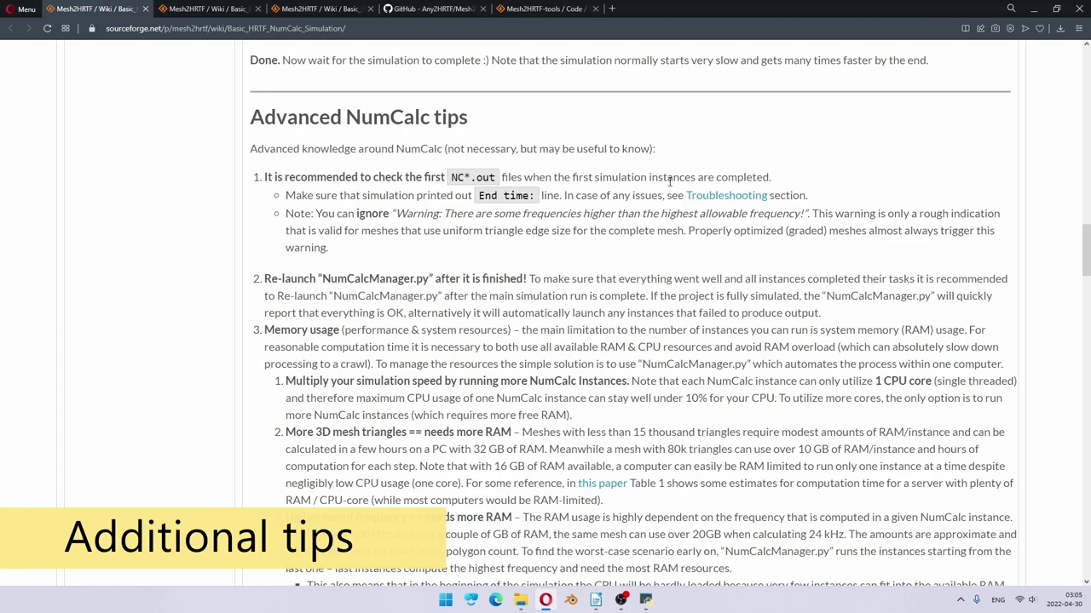
pyautogui.press('alt')
# Step: Bring the simulation console and then the be.out folder window to the front
pyautogui.hotkey('alt', 'Tab')
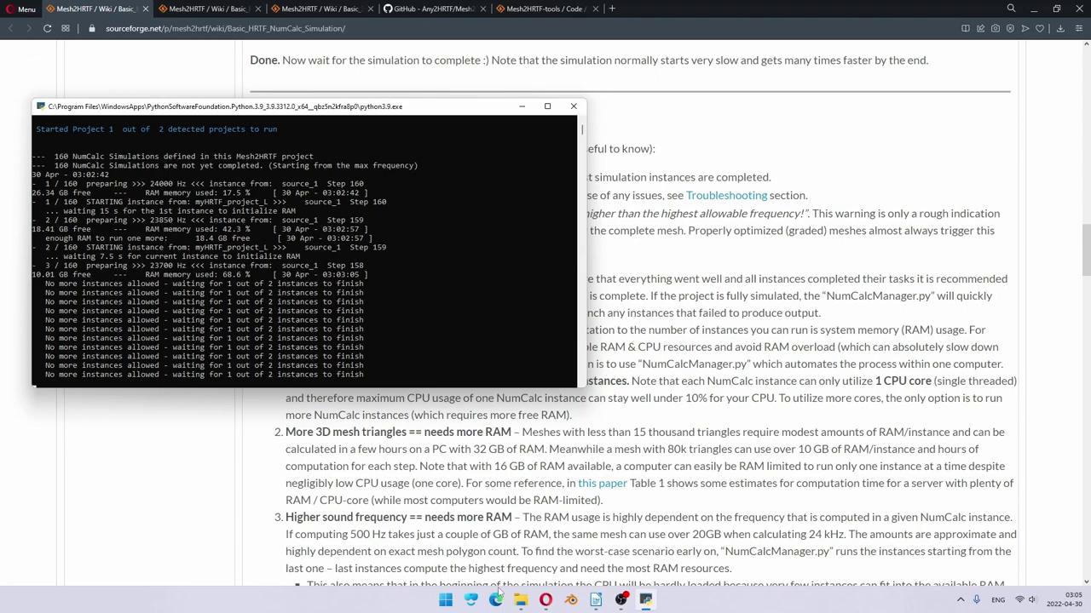
pyautogui.moveTo(519, 601)
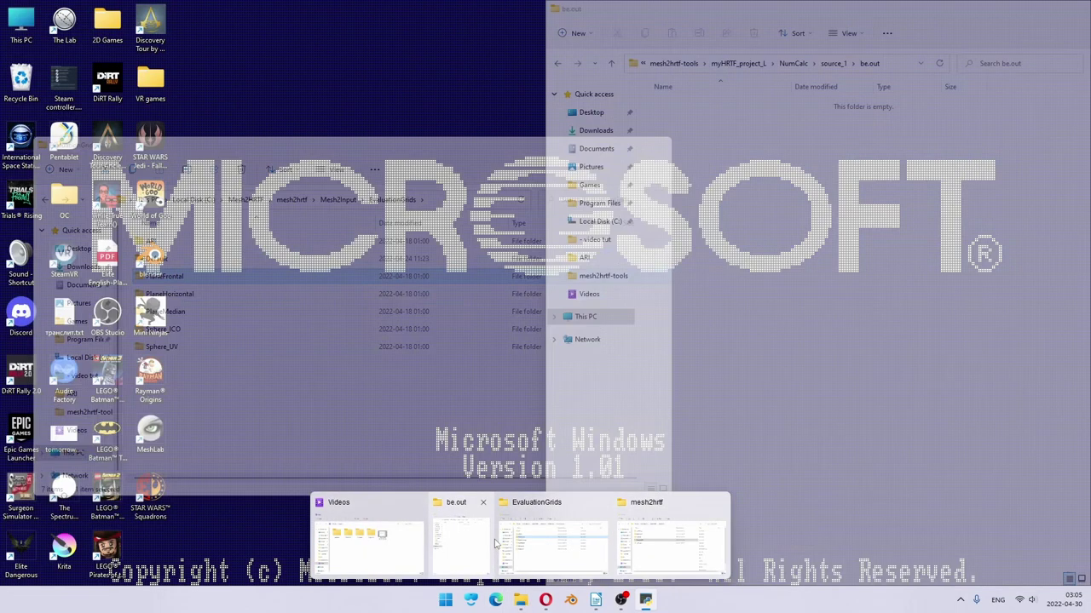
pyautogui.moveTo(468, 544)
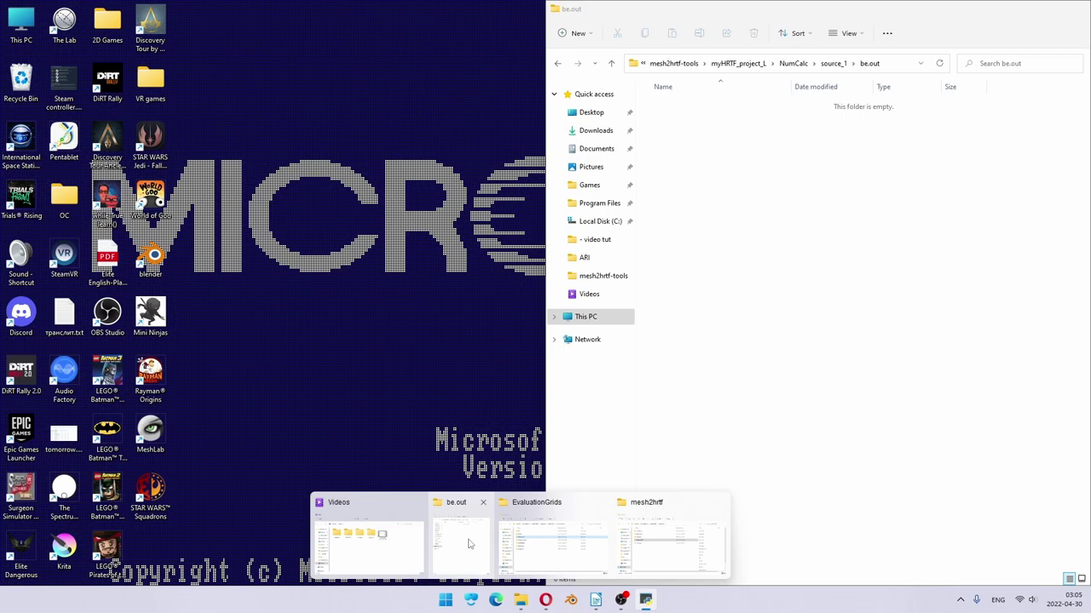
pyautogui.click(468, 544)
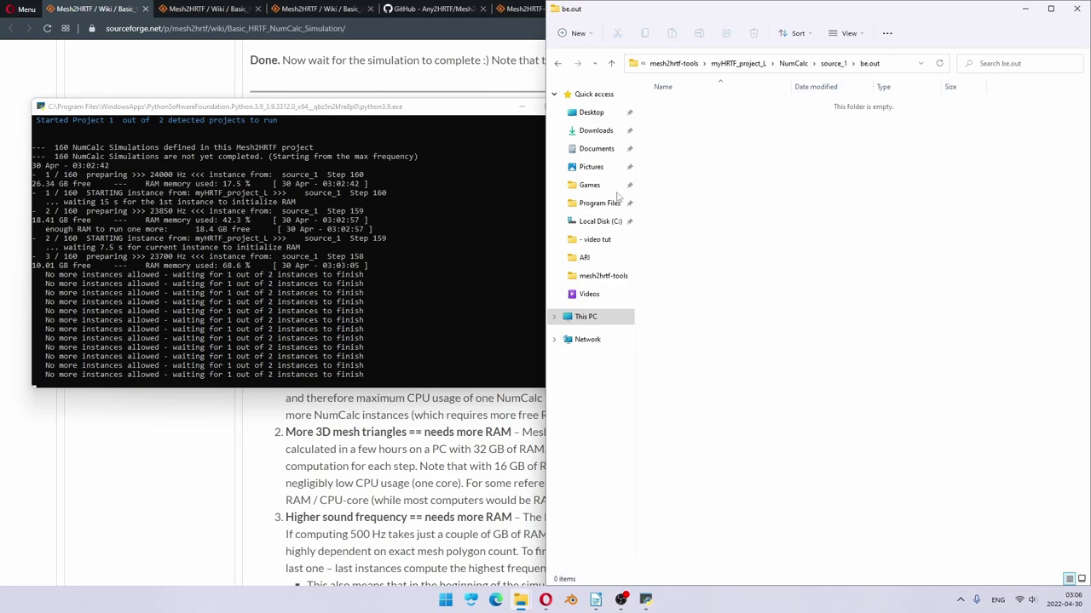
# Step: Bring the wiki forward and highlight 'NumCalc Instances' under Memory usage
pyautogui.click(240, 444)
pyautogui.scroll(-5, 244, 353)
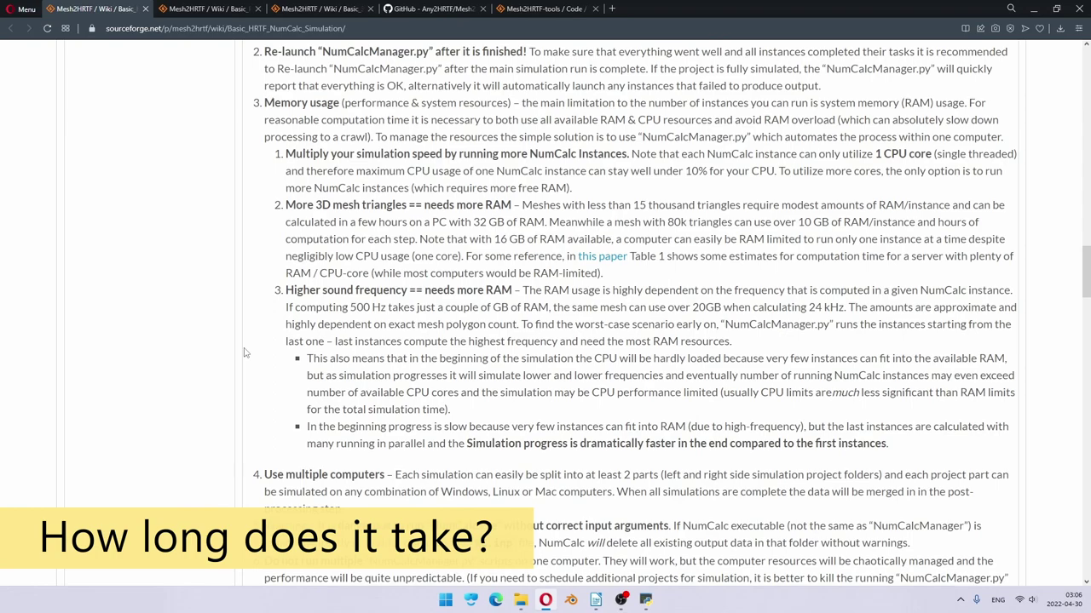
pyautogui.moveTo(530, 158); pyautogui.dragTo(626, 179)
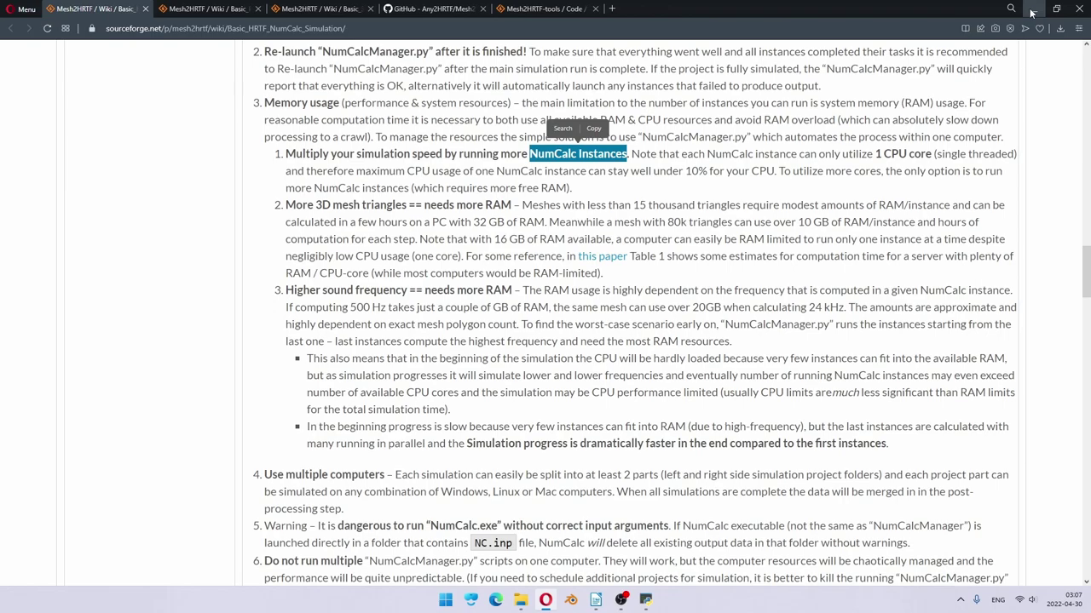
pyautogui.click(1043, 228)
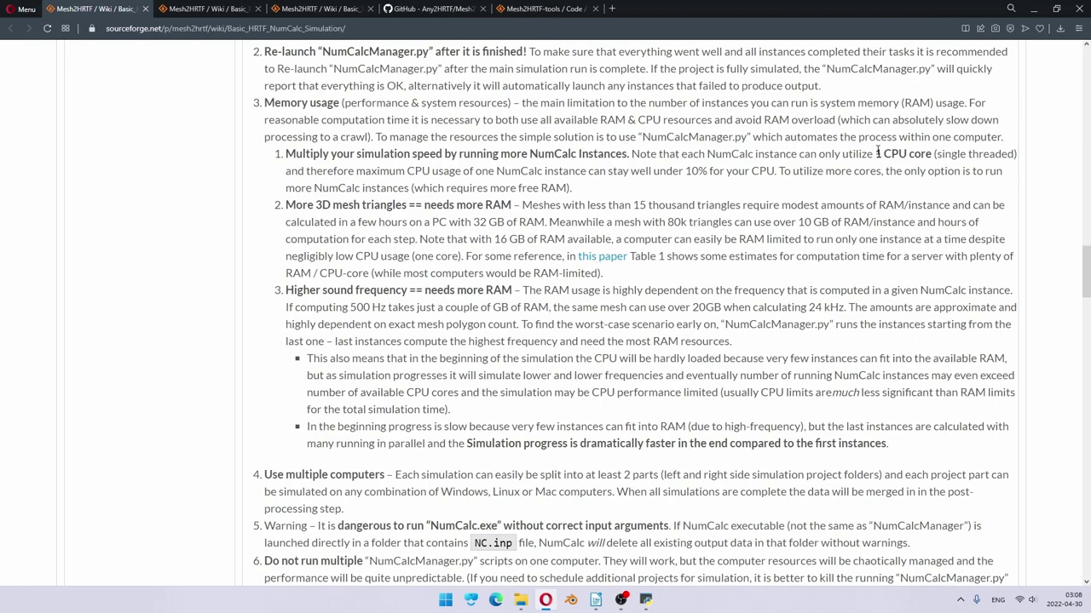
pyautogui.moveTo(876, 154); pyautogui.dragTo(934, 153)
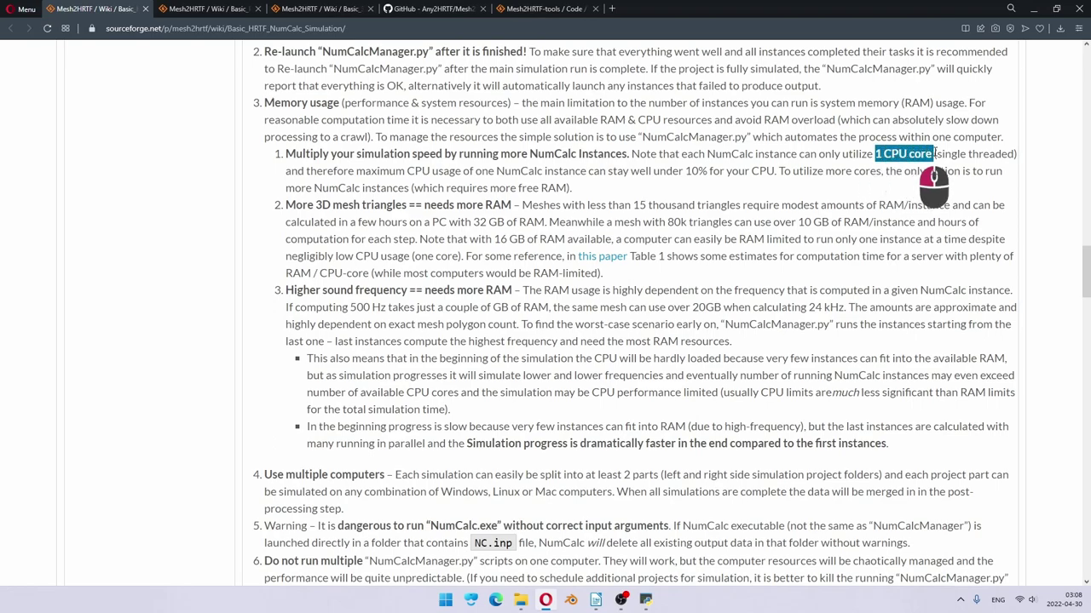
pyautogui.click(1065, 208)
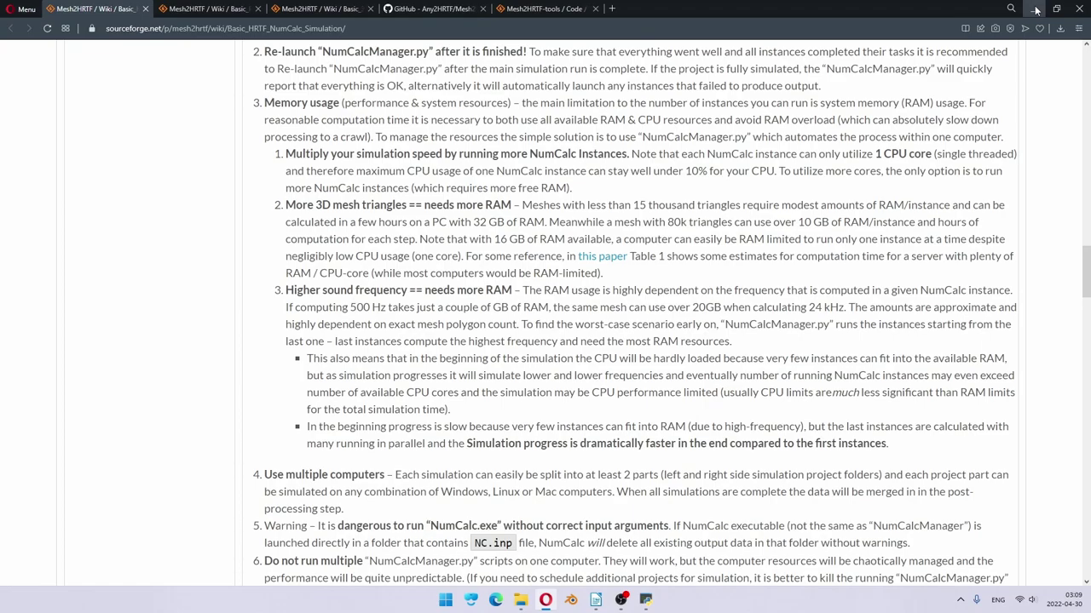
# Step: Minimize the wiki and look inside be.160 before going back to source_1
pyautogui.click(1035, 10)
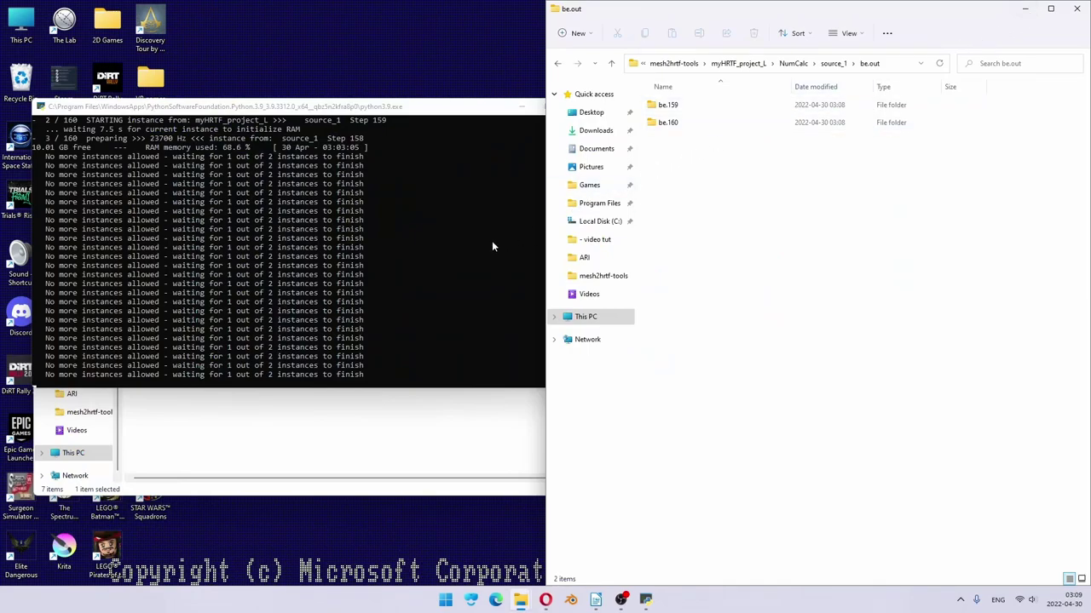
pyautogui.doubleClick(668, 122)
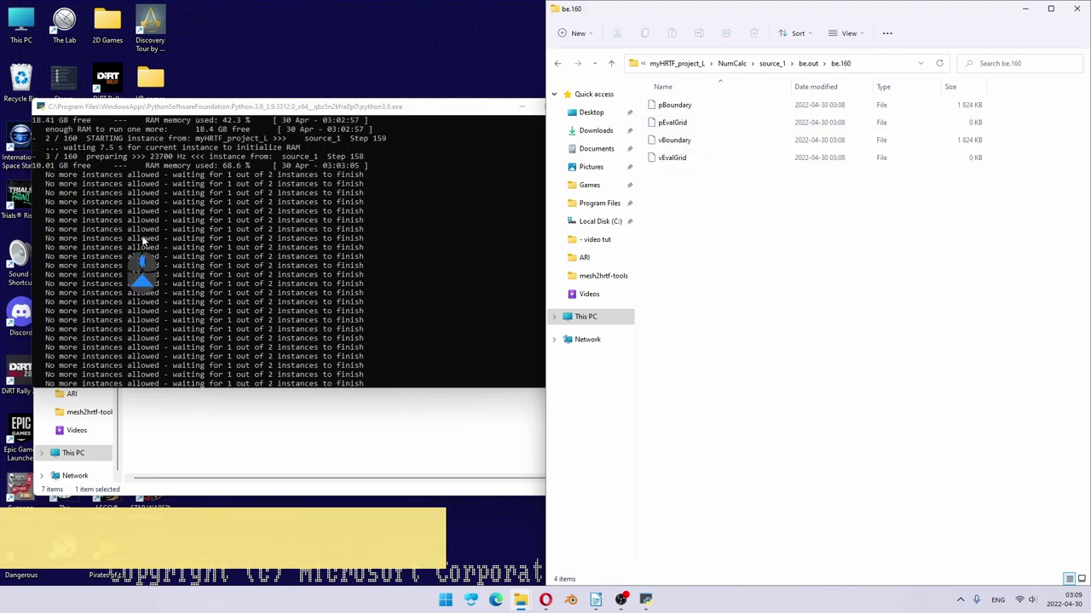
pyautogui.click(772, 63)
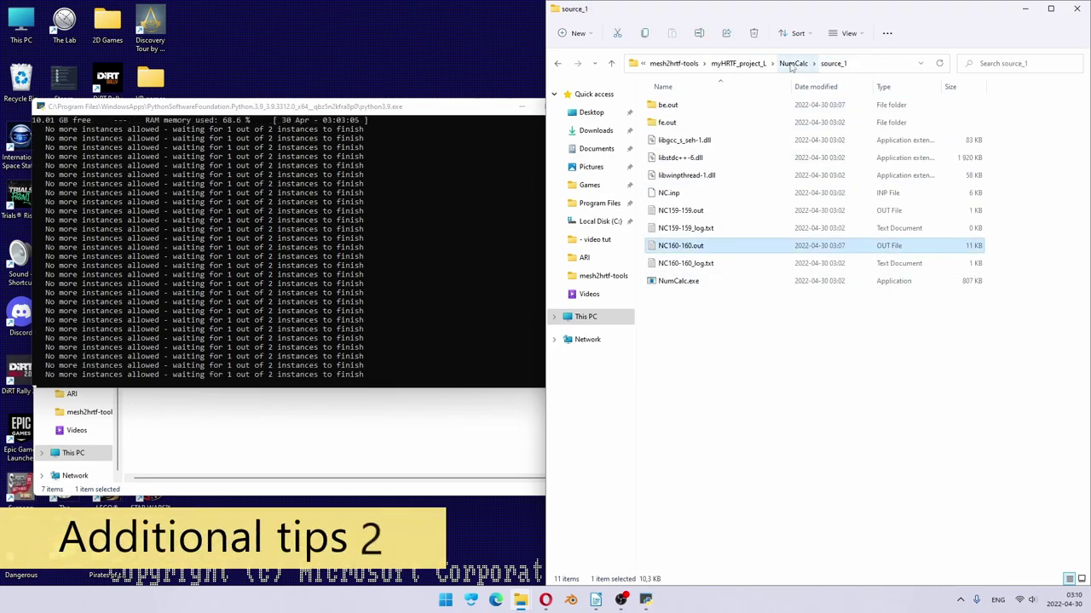
# Step: Focus the NumCalcManager console and exit text-selection mode so the simulation keeps running
pyautogui.click(429, 111)
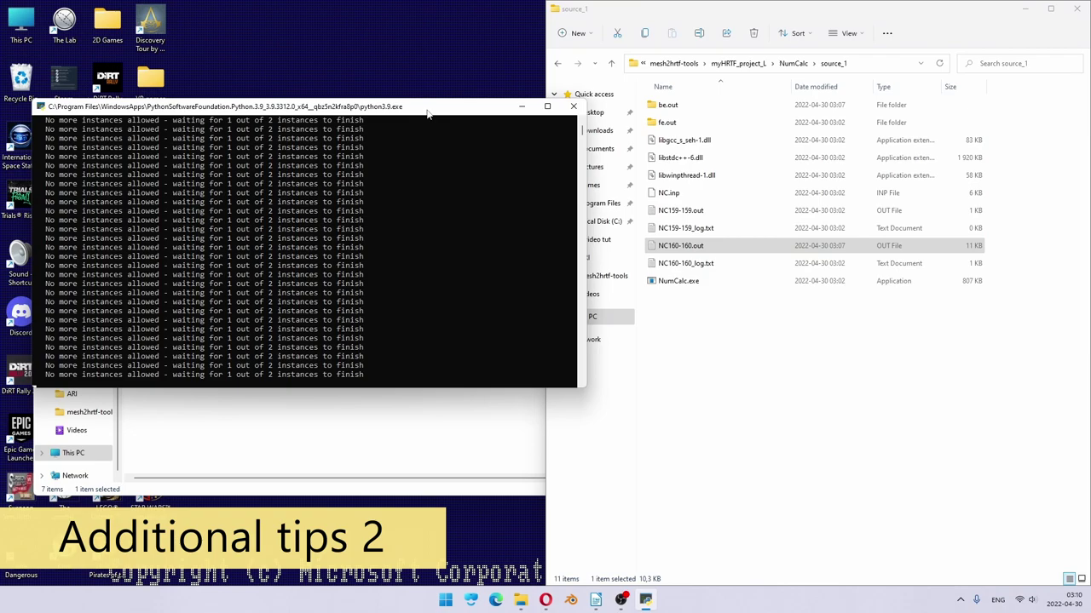
pyautogui.click(393, 193)
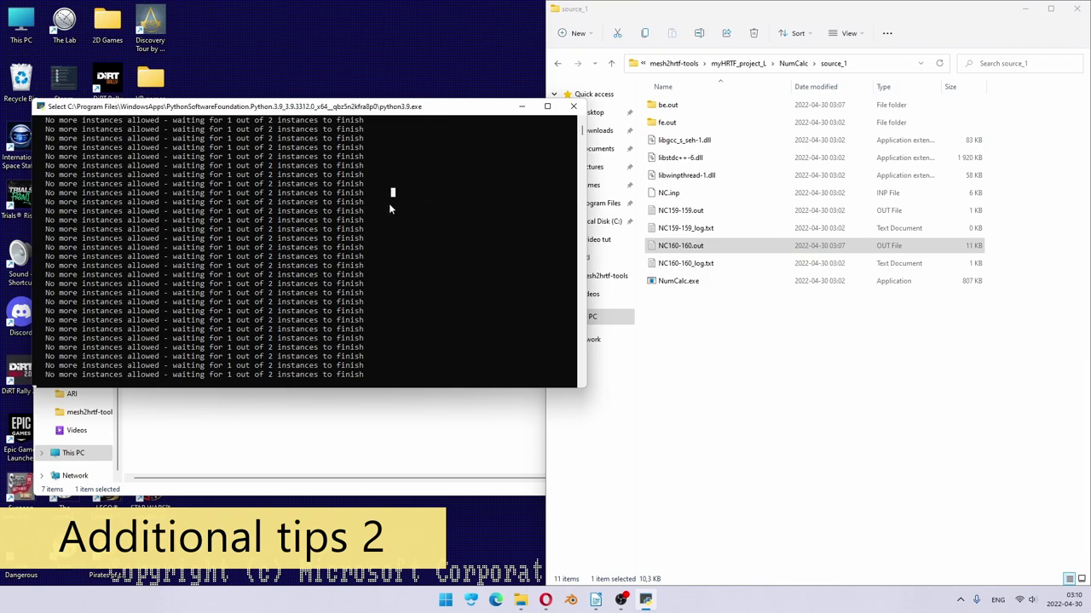
pyautogui.click(447, 202)
pyautogui.press('Escape')
pyautogui.scroll(-2, 509, 229)
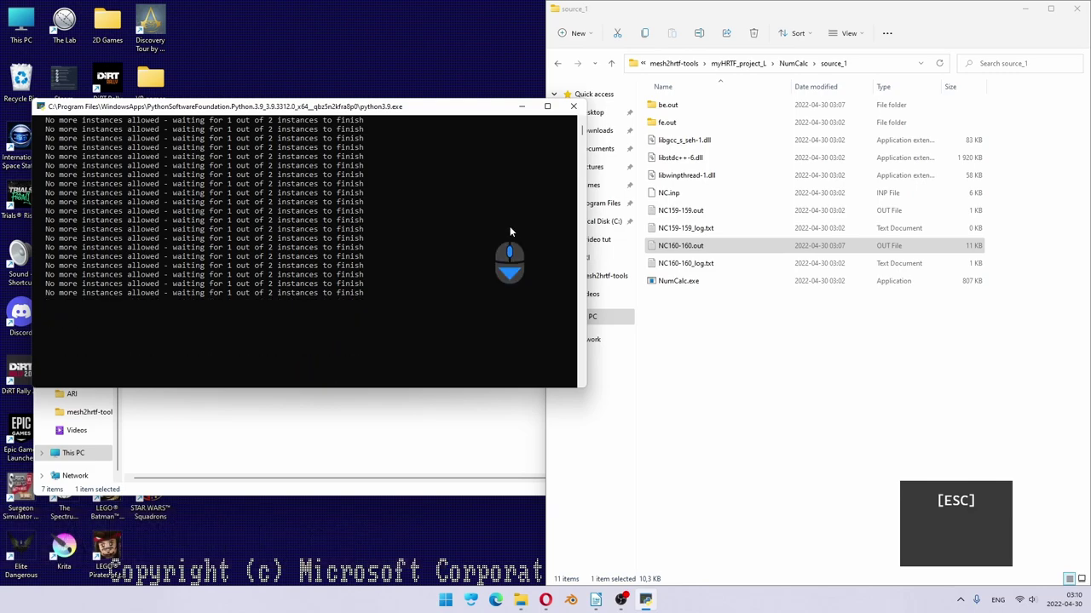
pyautogui.scroll(-3, 509, 228)
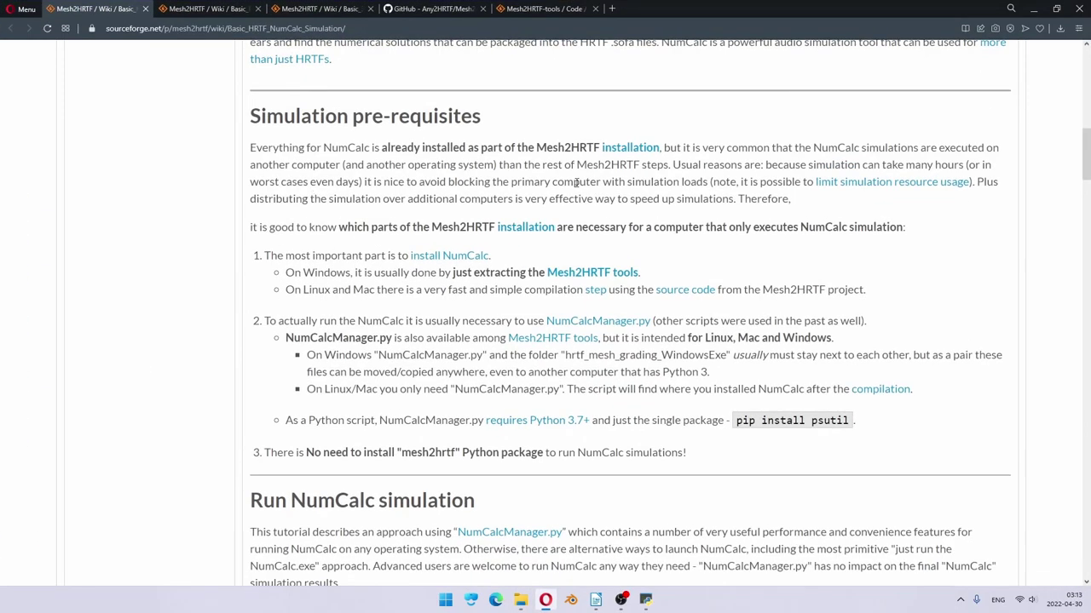
# Step: Highlight the wiki's note on the files each NumCalc instance generates
pyautogui.moveTo(1083, 157); pyautogui.dragTo(1085, 358)
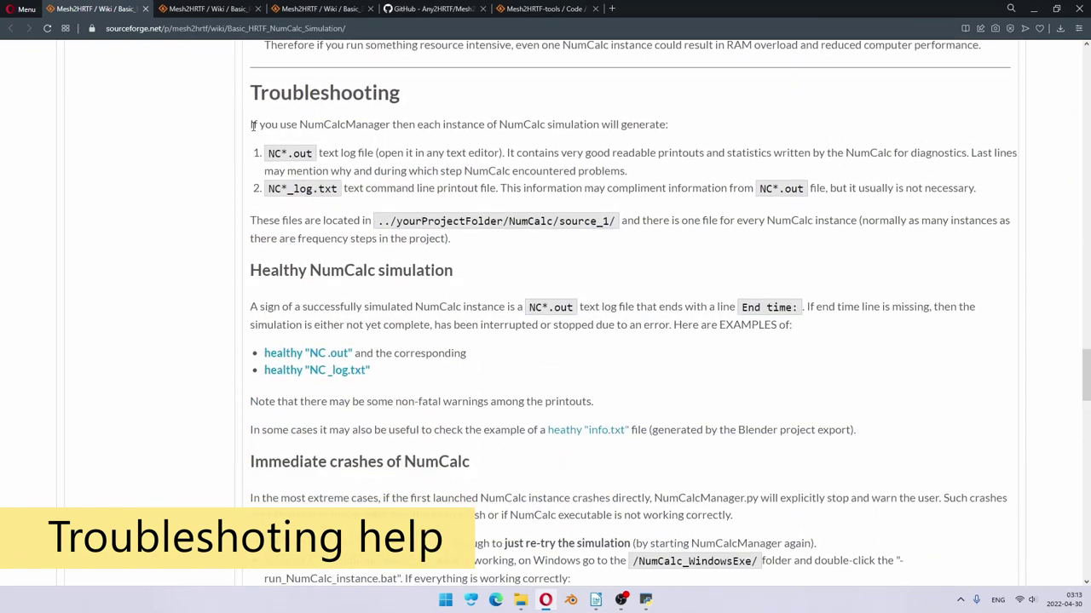
pyautogui.moveTo(250, 125); pyautogui.dragTo(629, 241)
pyautogui.click(628, 241)
# Step: Read through the Troubleshooting section to the end, then minimize Opera
pyautogui.scroll(-2, 511, 222)
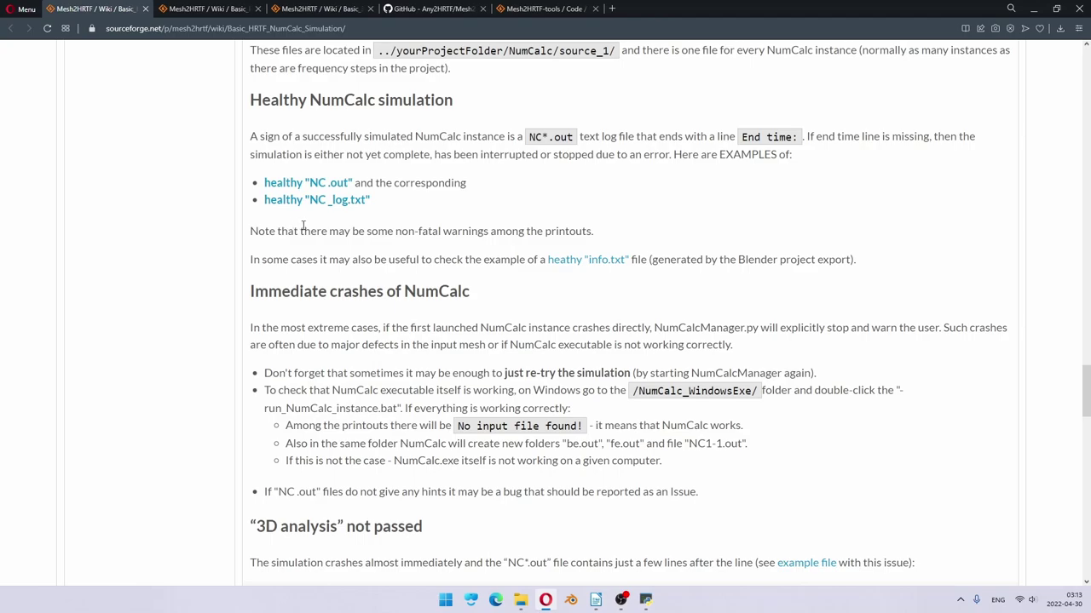
pyautogui.scroll(-3, 311, 289)
pyautogui.scroll(-1, 368, 248)
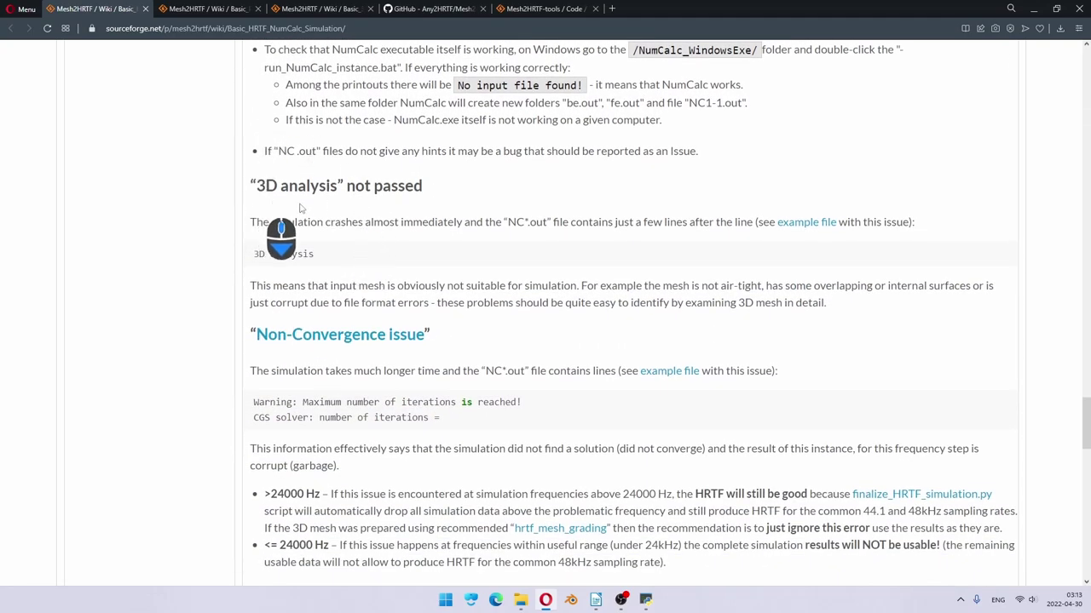
pyautogui.scroll(-1, 368, 248)
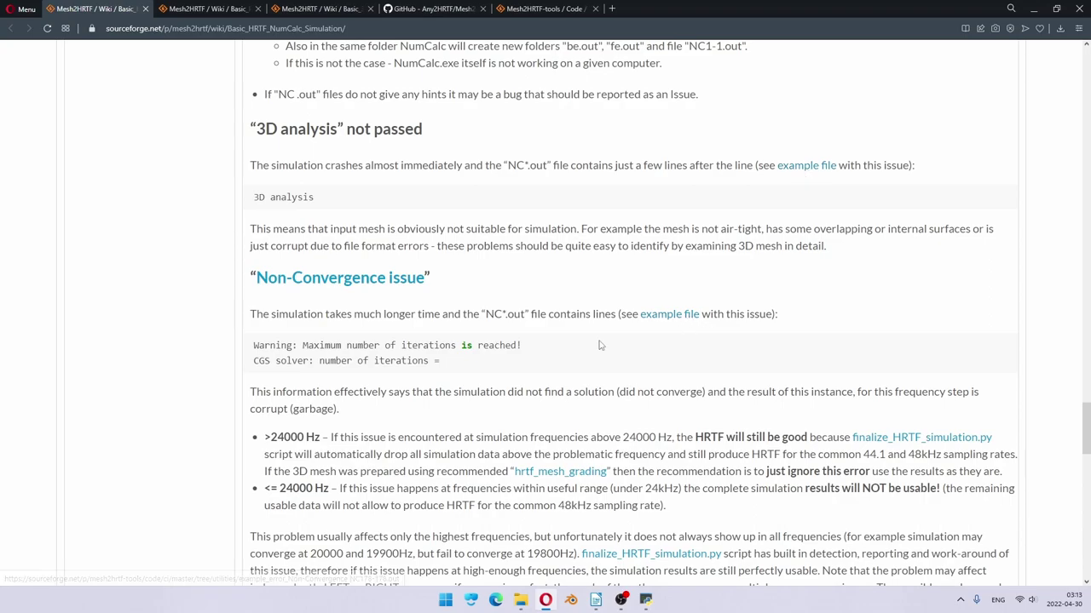
pyautogui.scroll(-5, 511, 358)
pyautogui.scroll(-3, 498, 332)
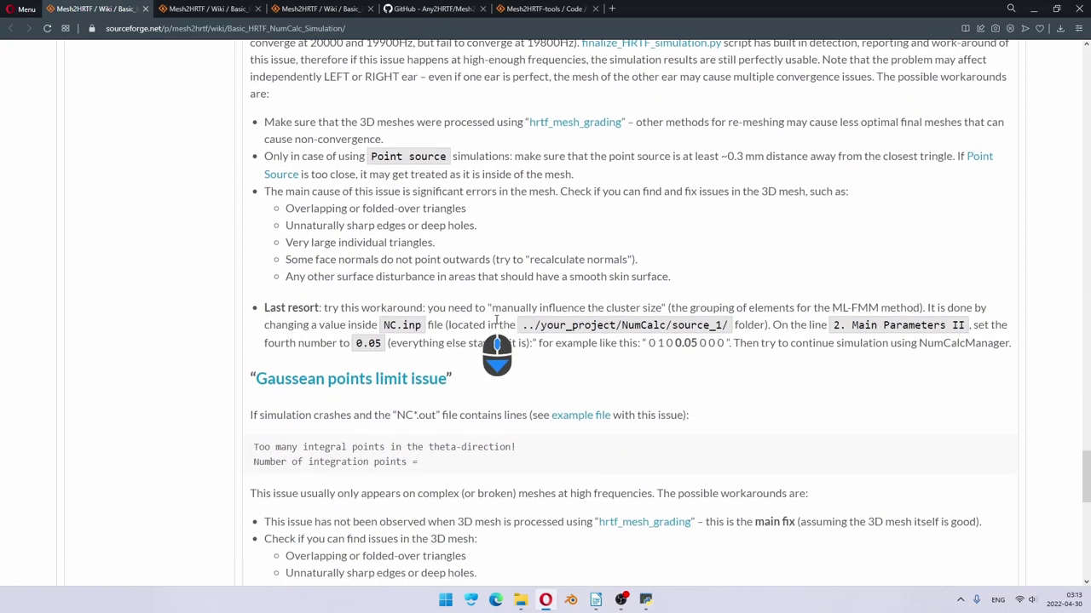
pyautogui.scroll(-1, 353, 388)
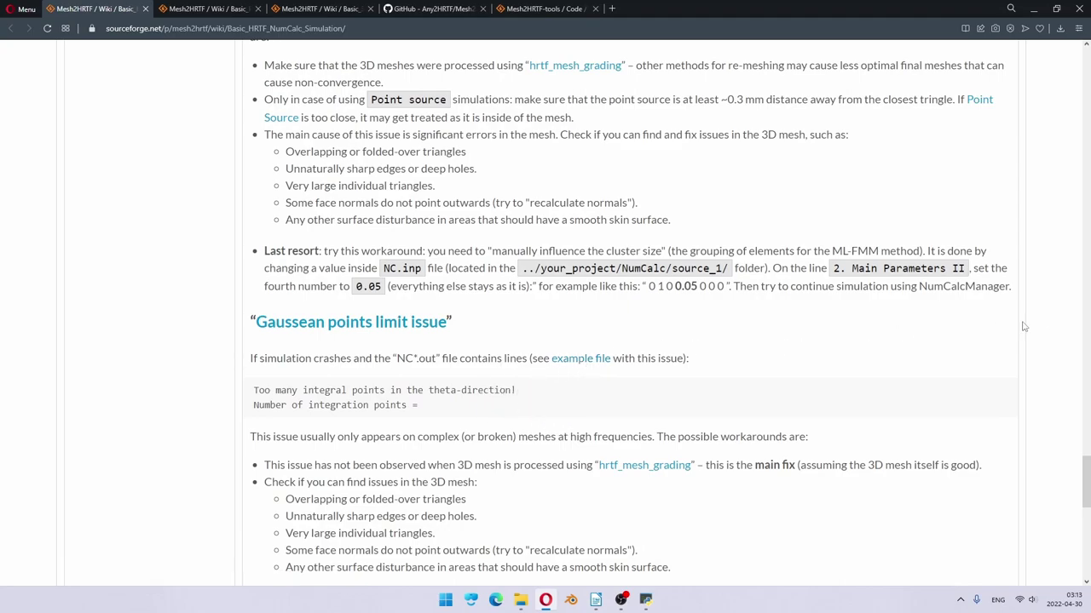
pyautogui.scroll(-3, 1086, 507)
pyautogui.scroll(-3, 1086, 511)
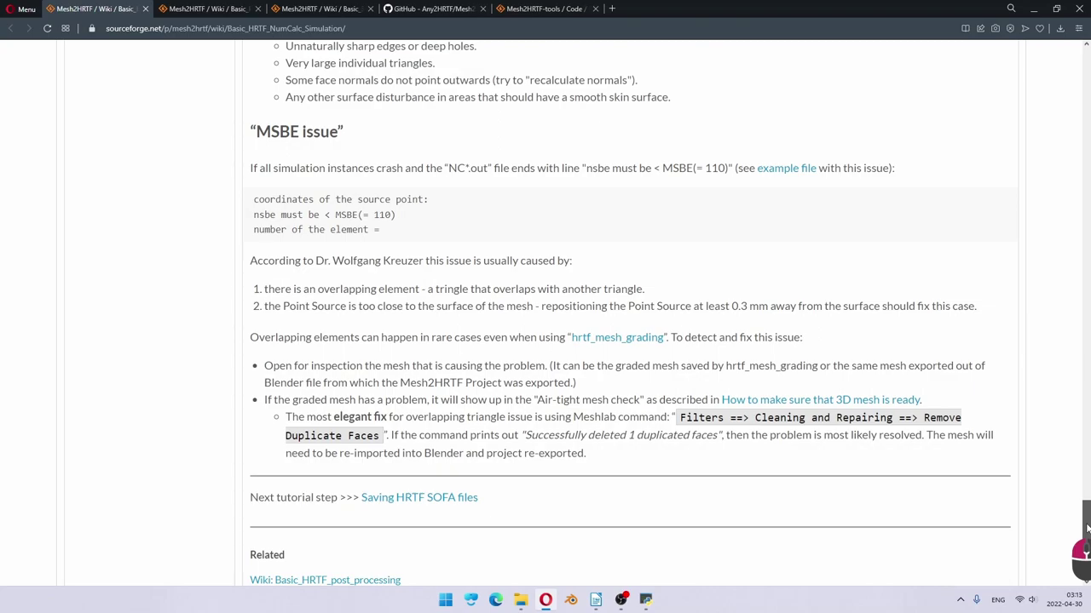
pyautogui.click(1033, 8)
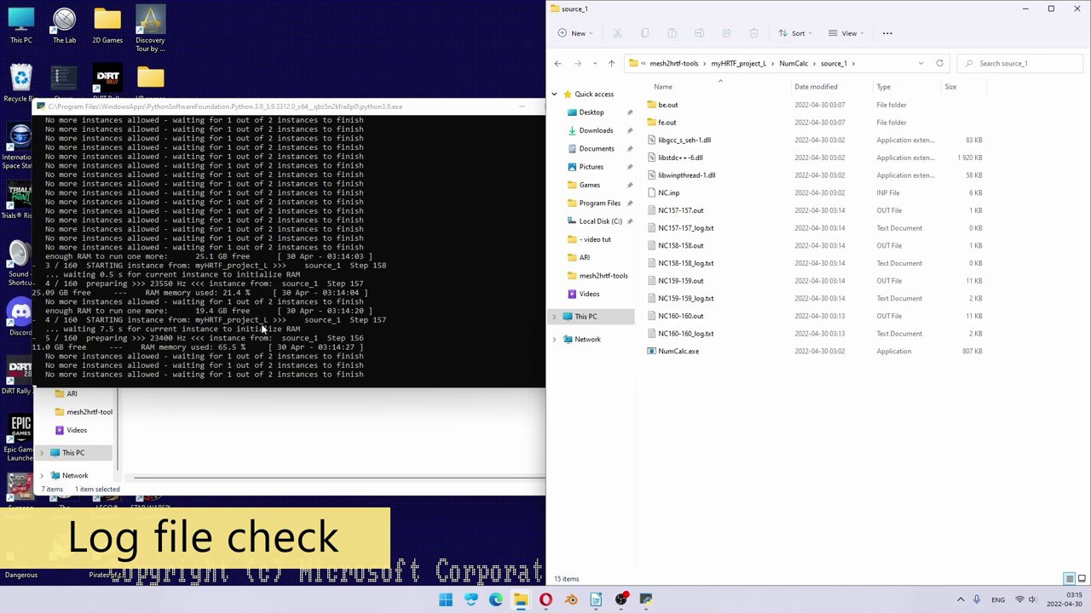
pyautogui.doubleClick(706, 317)
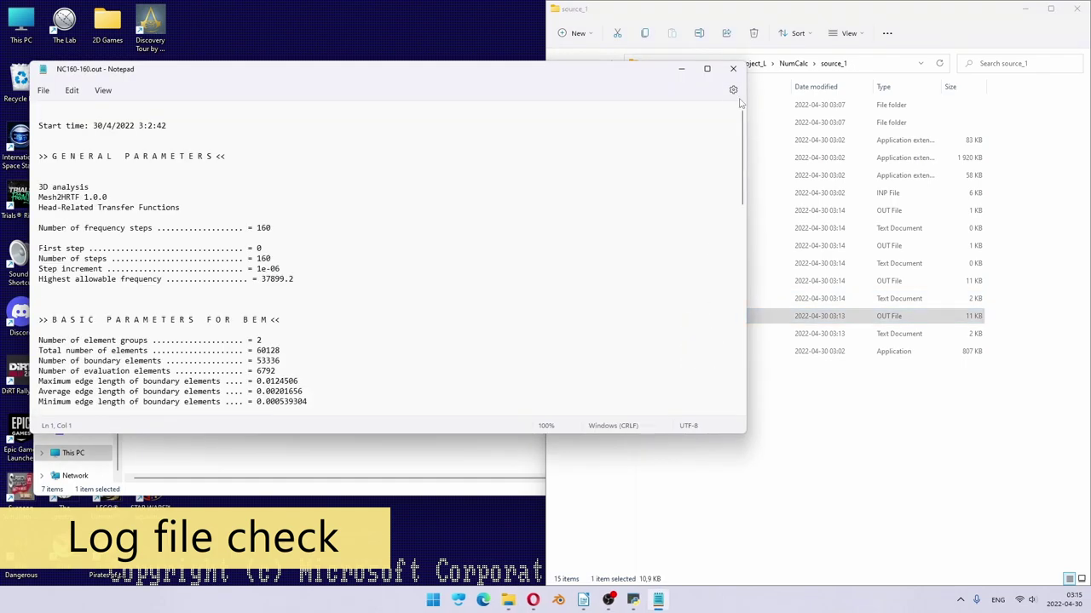
pyautogui.moveTo(743, 158); pyautogui.dragTo(738, 477)
pyautogui.moveTo(39, 400); pyautogui.dragTo(195, 405)
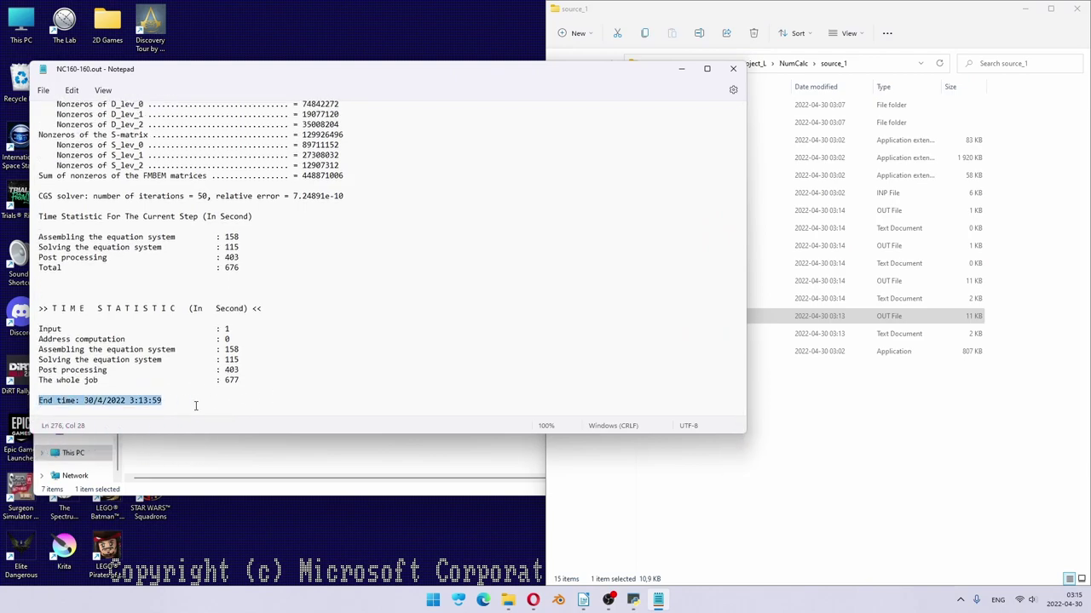
pyautogui.click(733, 68)
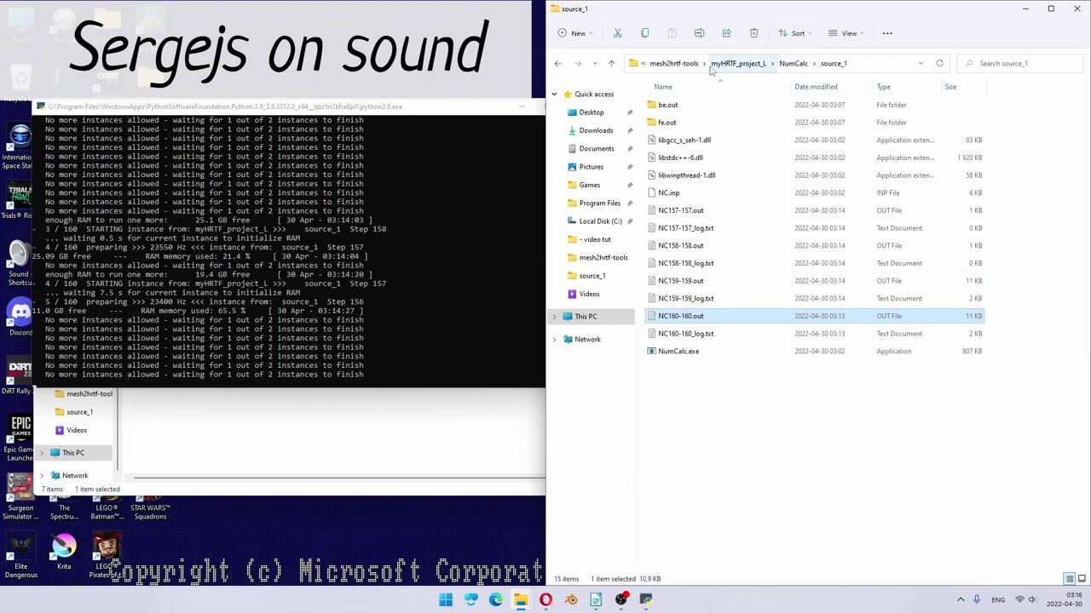
# Step: Return to the mesh2hrtf-tools folder and select the NumCalcManager.py script
pyautogui.click(680, 67)
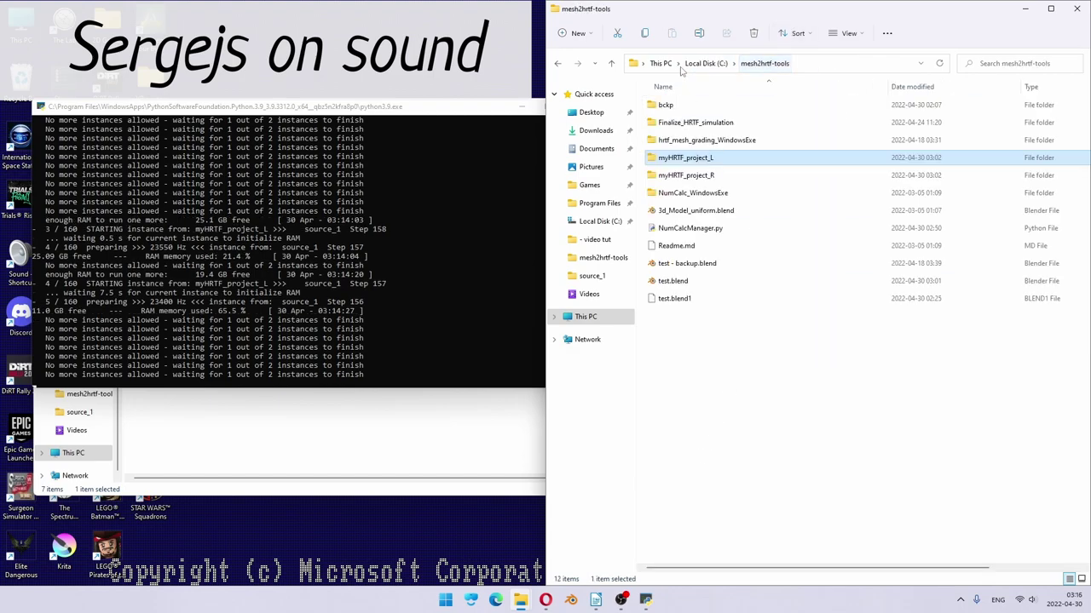
pyautogui.click(673, 230)
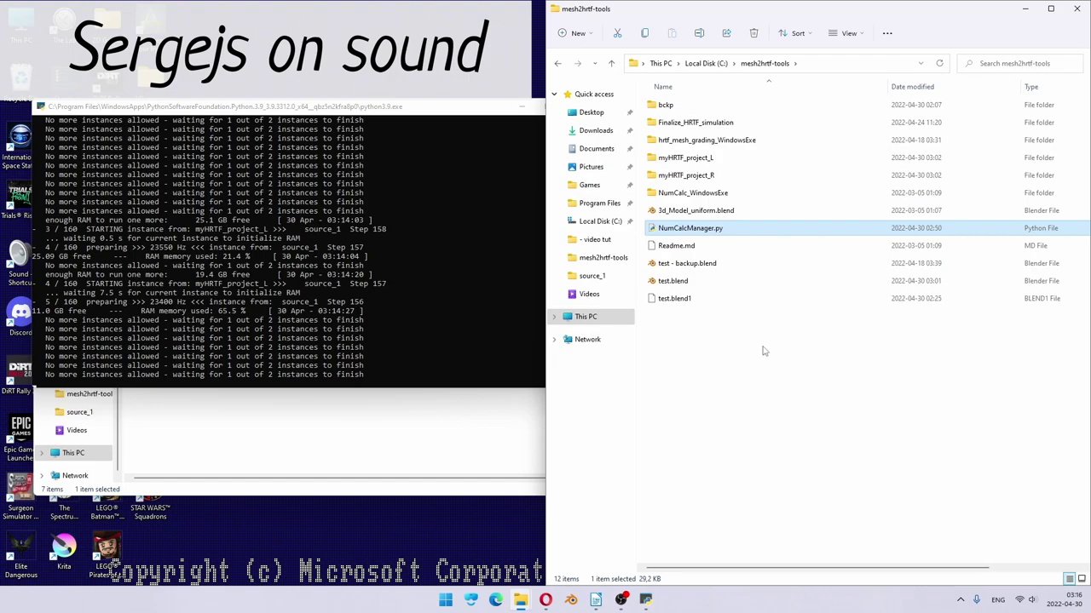